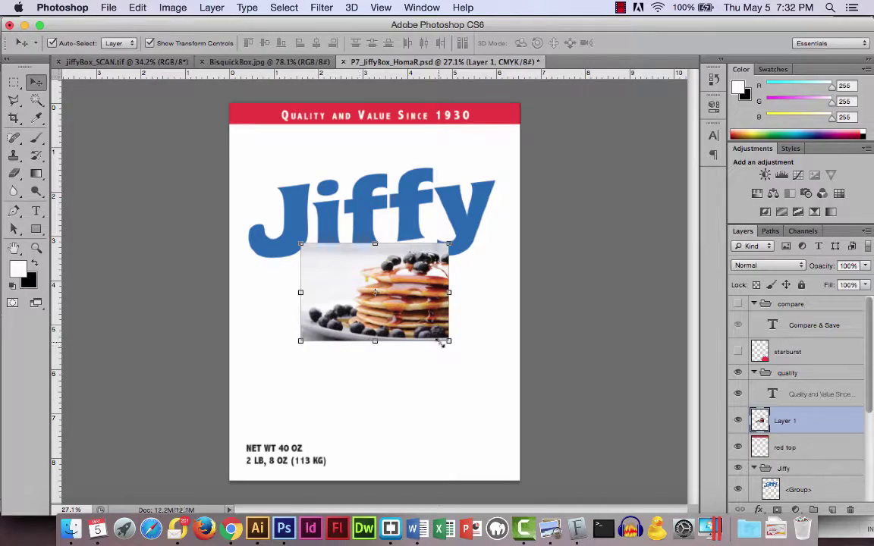
Enlarge the pancake photo proportionally past both box edges and position it to fill the area below the Baking Mix text
left_click_drag(441, 343, 538, 455)
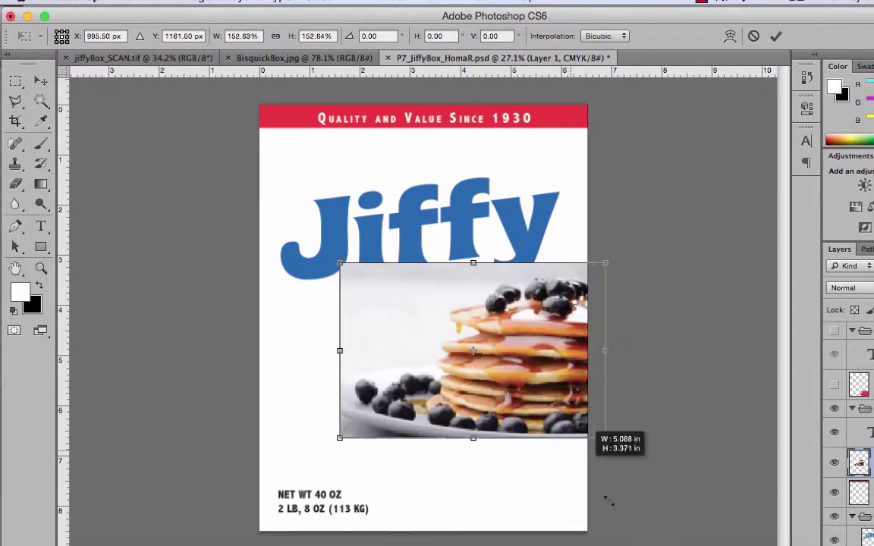
left_click_drag(608, 501, 582, 482)
key("Return")
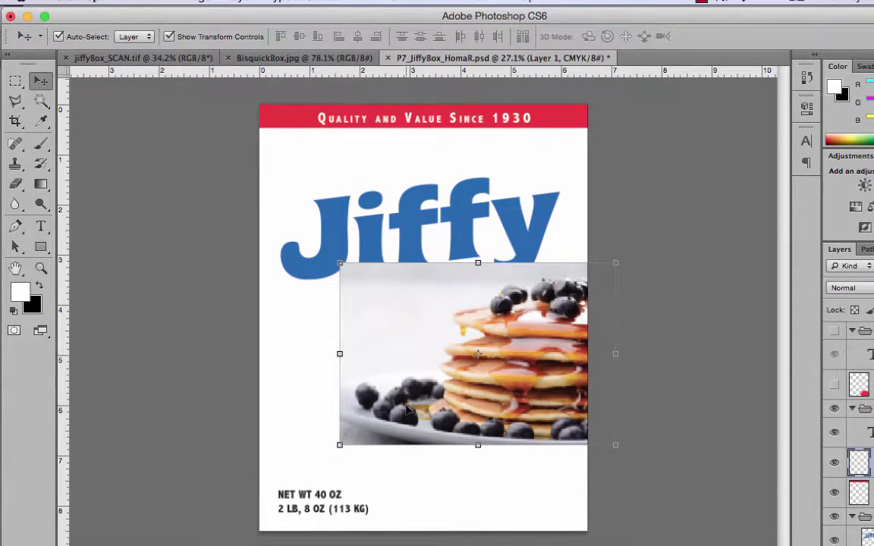
left_click_drag(562, 303, 473, 348)
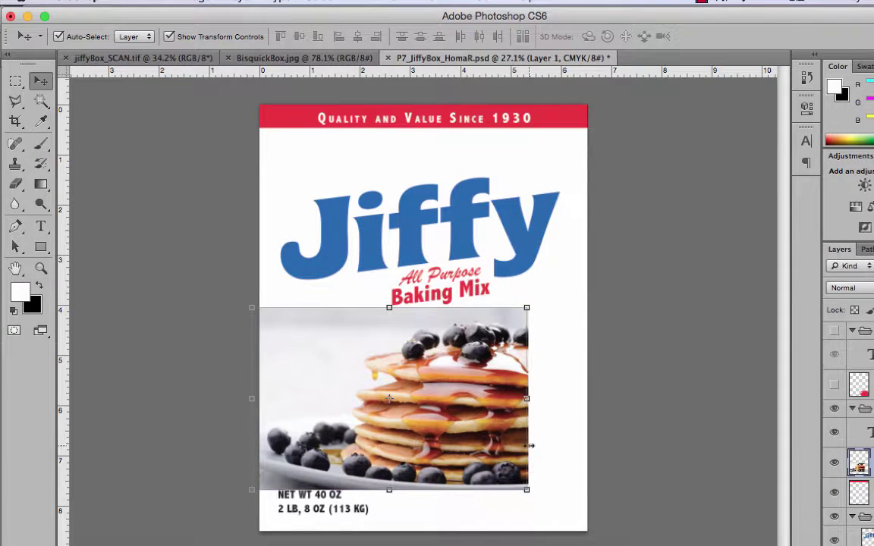
left_click_drag(529, 492, 604, 538)
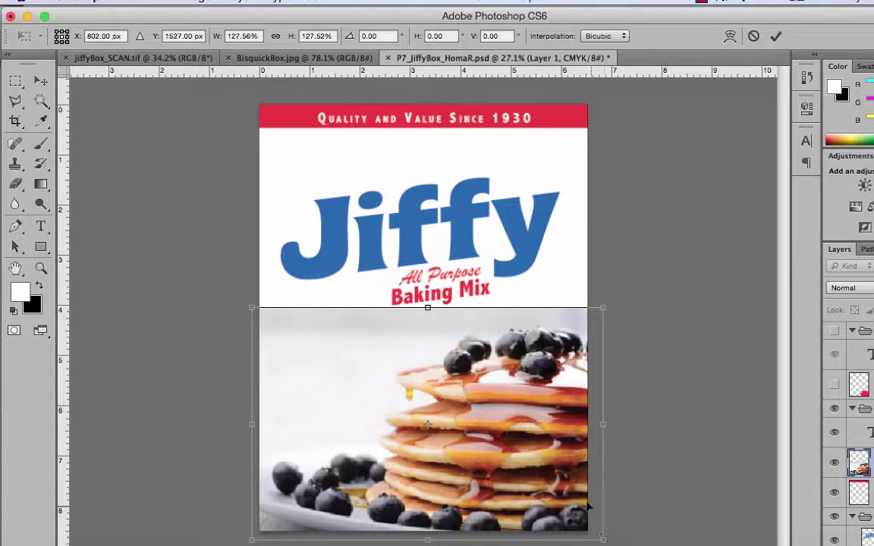
mouse_move(535, 450)
left_mouse_down()
mouse_move(533, 425)
mouse_move(527, 459)
mouse_move(526, 452)
left_mouse_up()
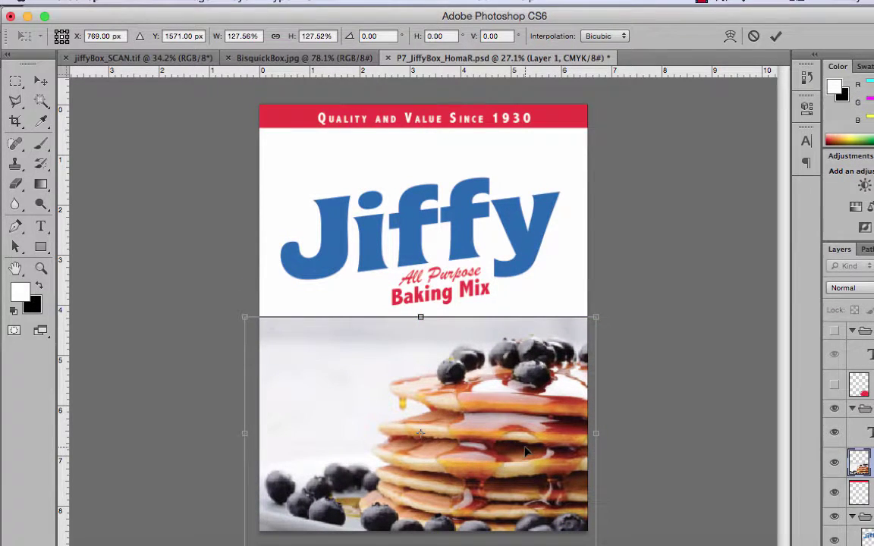
key("Return")
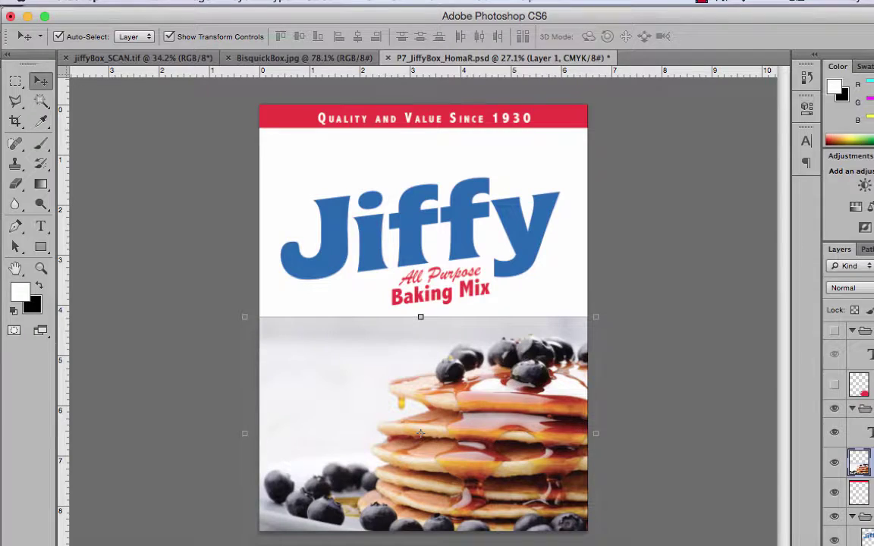
Rename the pancake photo's layer as "bb pancakes"
double_click(867, 453)
type("bb ")
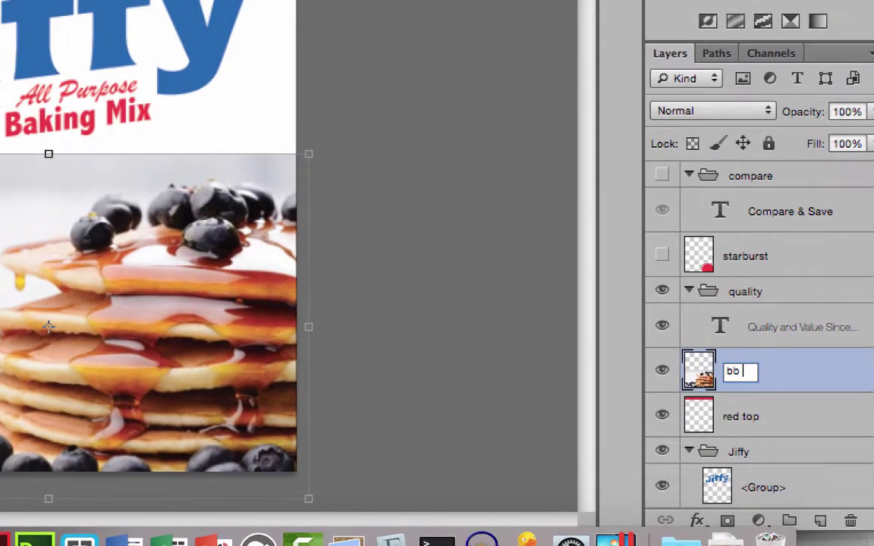
type("pancakes")
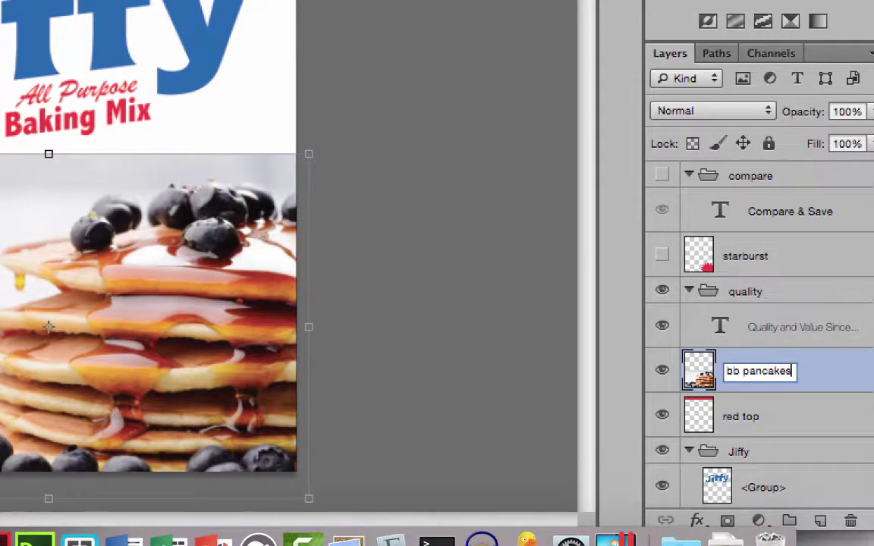
key("Return")
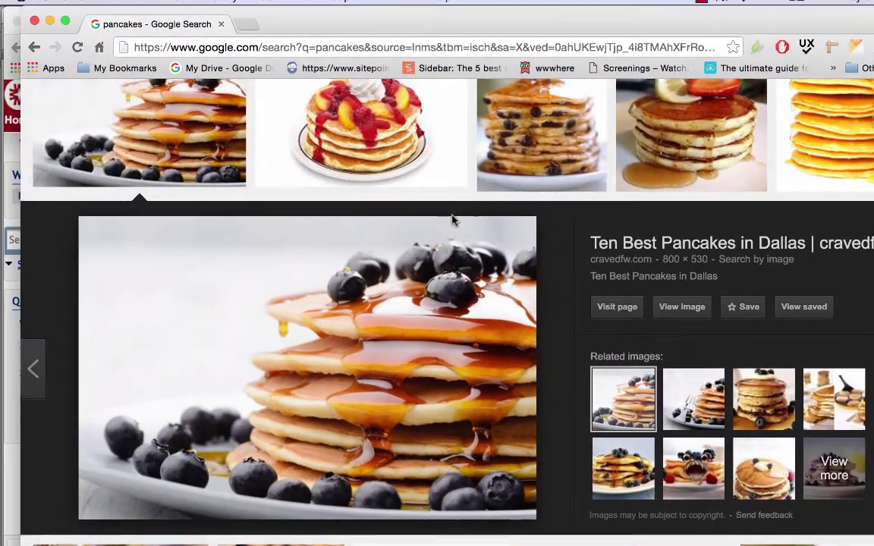
Switch to Chrome, search Google Images for "biscuits", and copy the 2675 × 2158 photo of stacked biscuits on a white plate
scroll(450, 225, "up", 2)
scroll(450, 226, "down", 5)
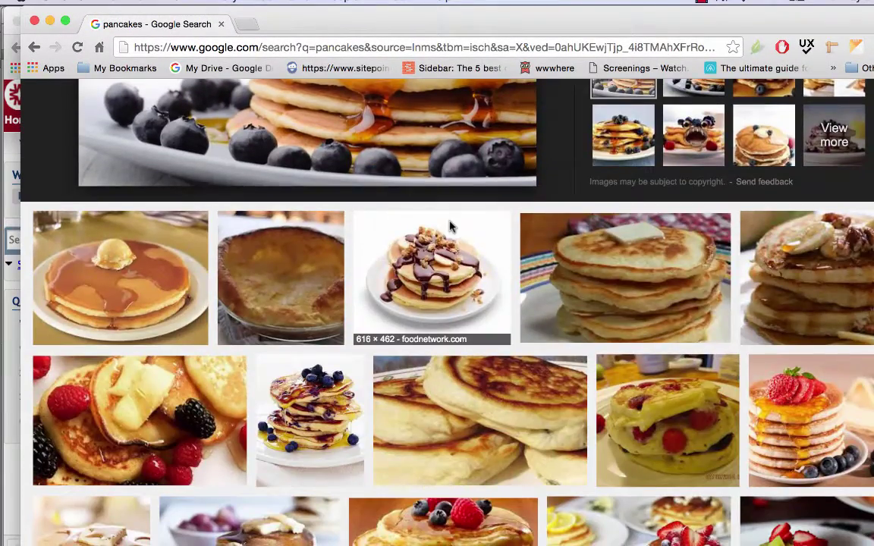
scroll(449, 226, "down", 1)
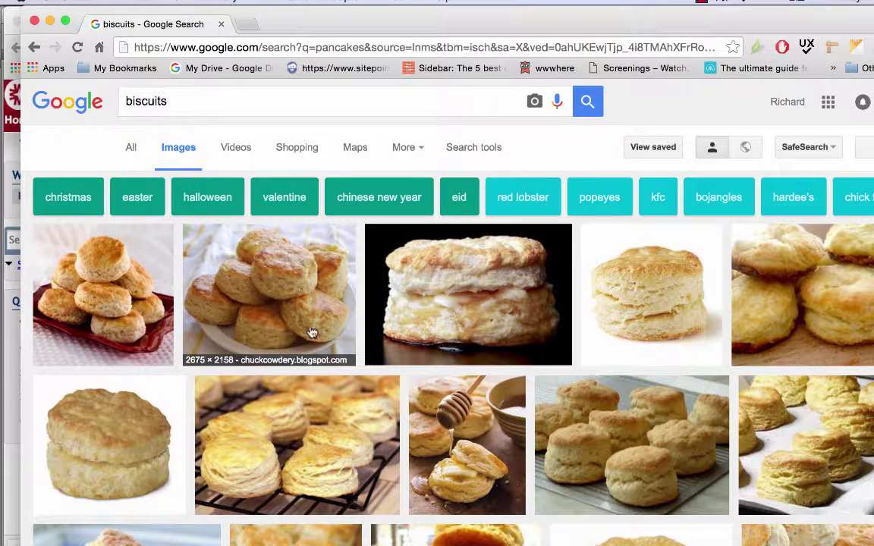
left_click(296, 287)
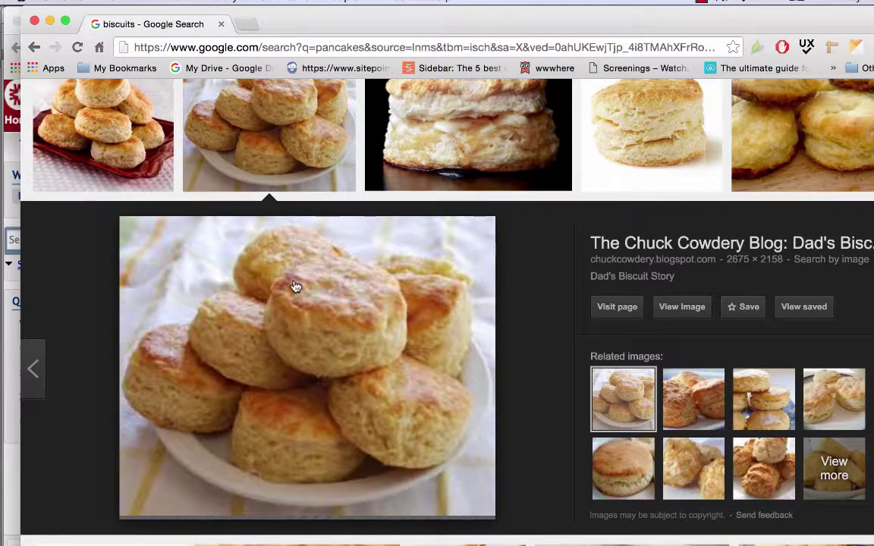
right_click(368, 339)
left_click(426, 462)
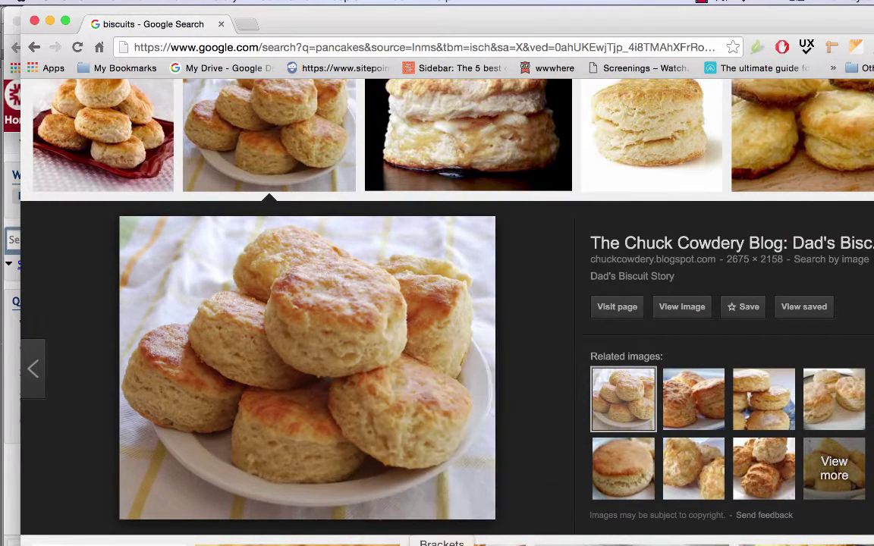
Return to Photoshop, hide the bb pancakes layer, and paste the biscuit photo into the box design
left_click(321, 543)
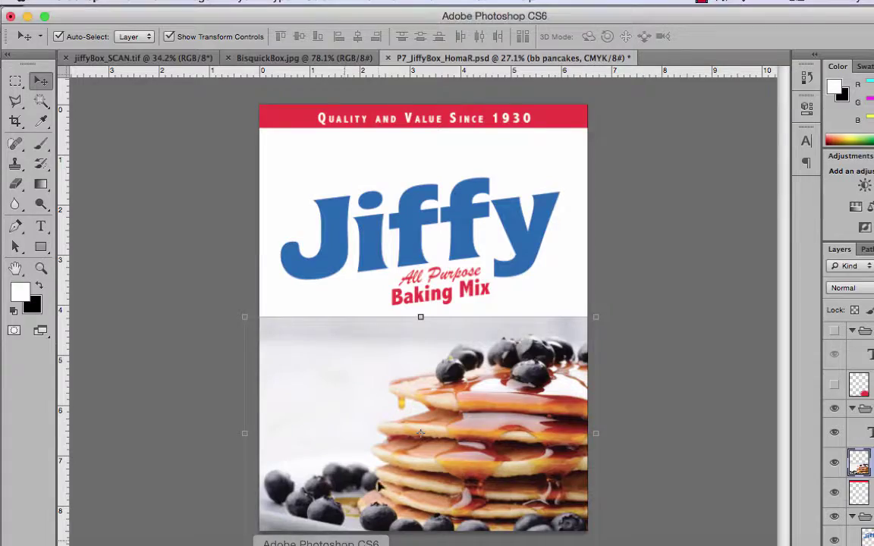
left_click(835, 464)
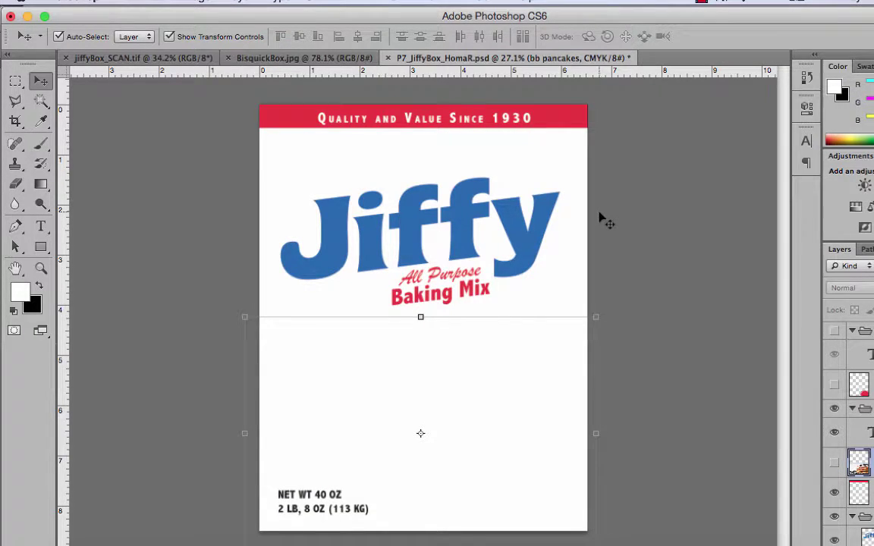
key("super+v")
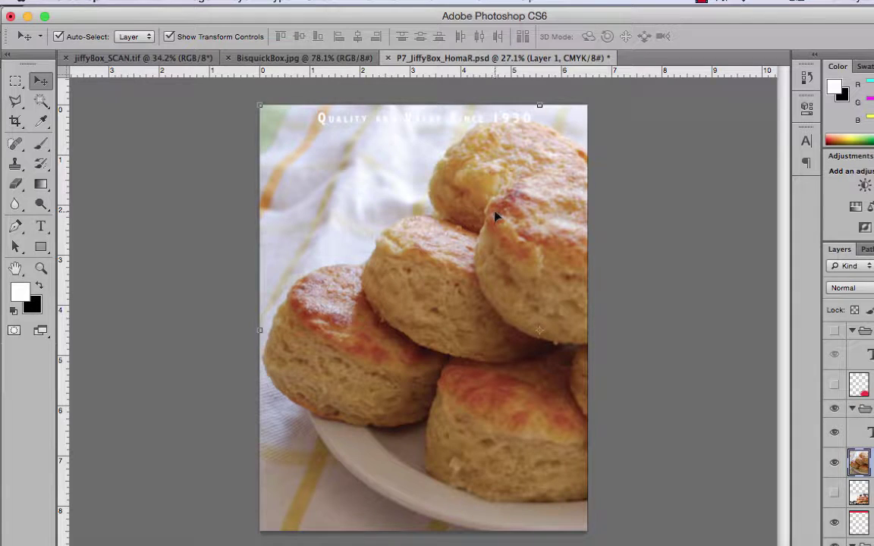
Scale the biscuit photo down proportionally to about 53.5% and move it beneath the Baking Mix text
key("super+minus")
key("super+minus")
key("super+minus")
key("super+minus")
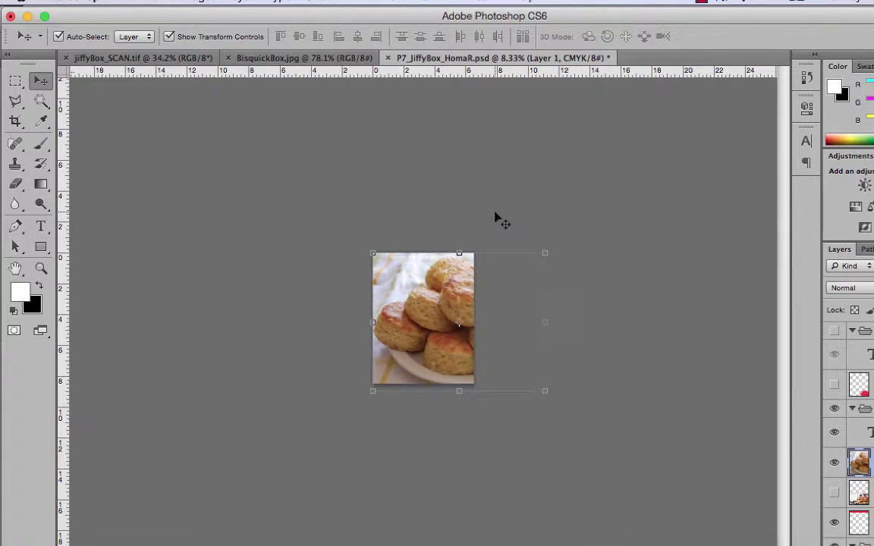
left_click_drag(543, 253, 464, 317)
scroll(447, 386, "up", 10)
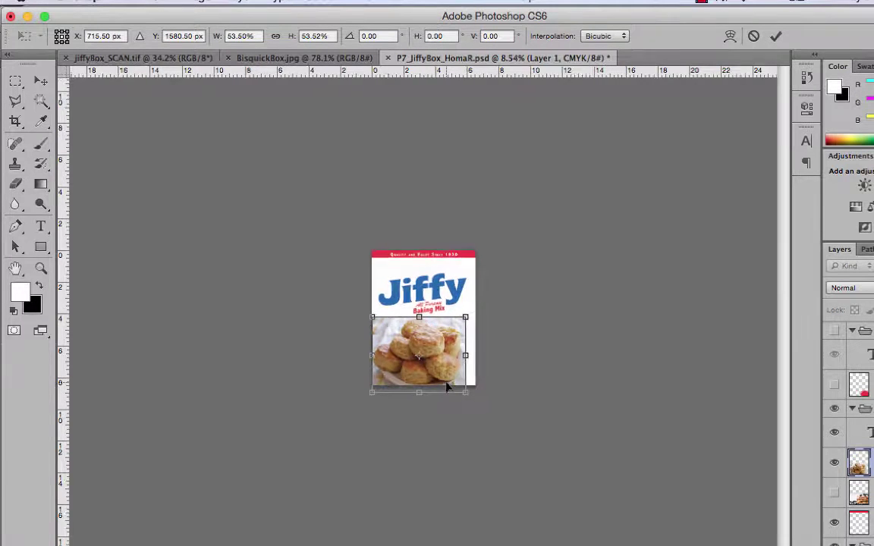
scroll(449, 388, "down", 1)
left_click_drag(458, 393, 476, 396)
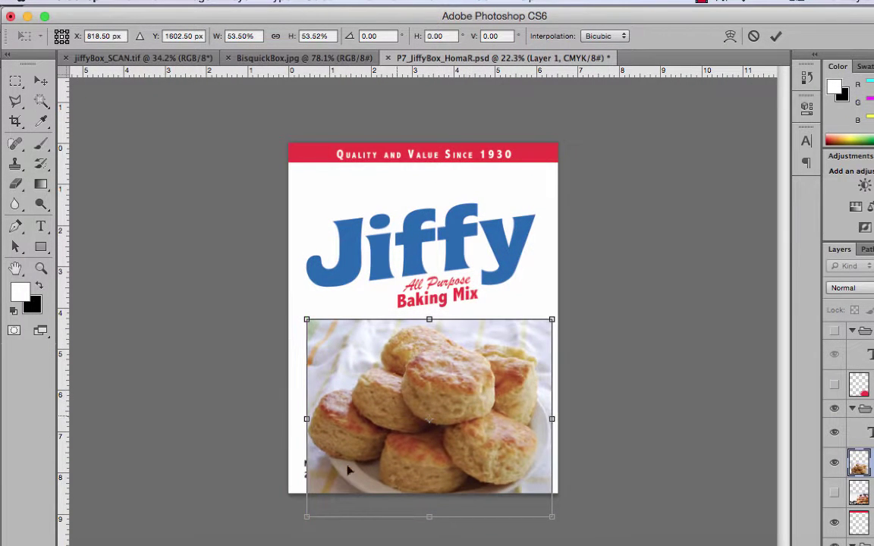
Enlarge the biscuit photo to about 61.3% so it spans the full box width, then nudge it upward and apply the transform
left_click_drag(306, 516, 282, 537)
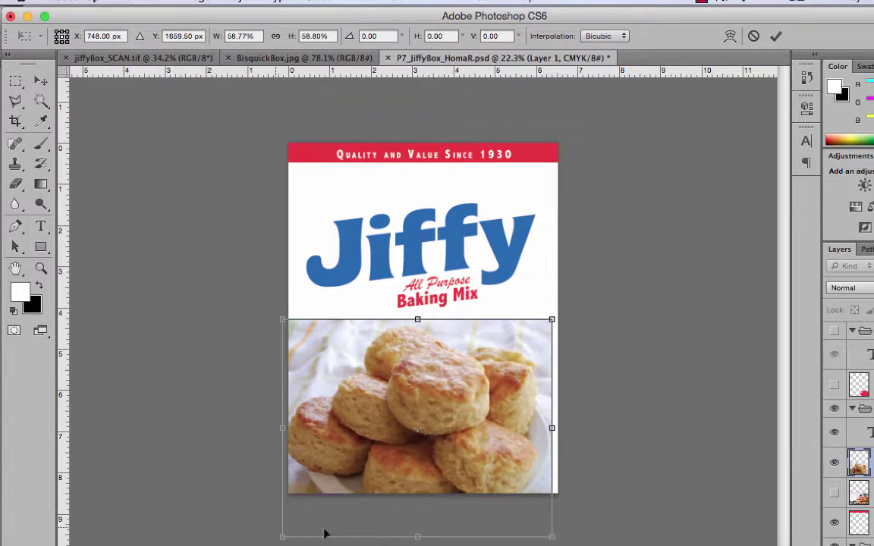
left_click_drag(552, 538, 564, 545)
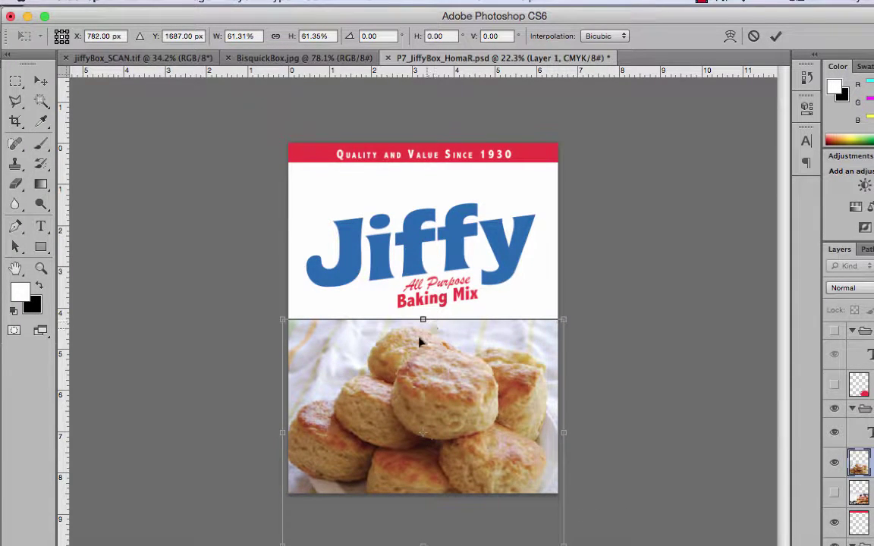
mouse_move(484, 406)
left_mouse_down()
mouse_move(484, 386)
mouse_move(484, 405)
left_mouse_up()
scroll(484, 405, "up", 5)
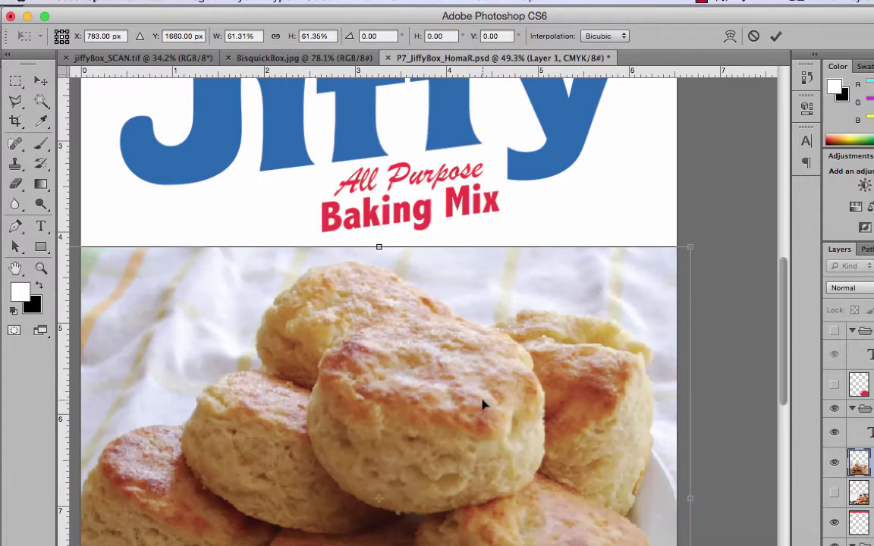
scroll(484, 405, "down", 3)
key("Return")
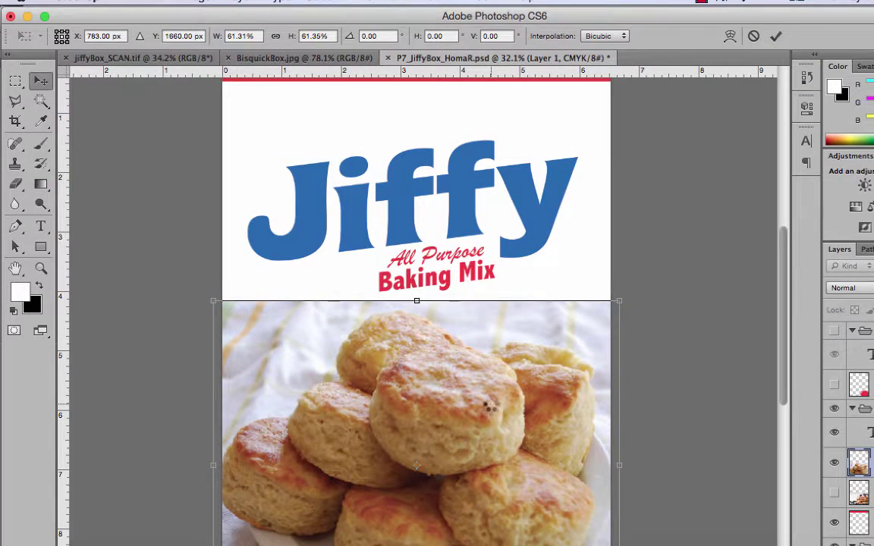
scroll(598, 446, "down", 1)
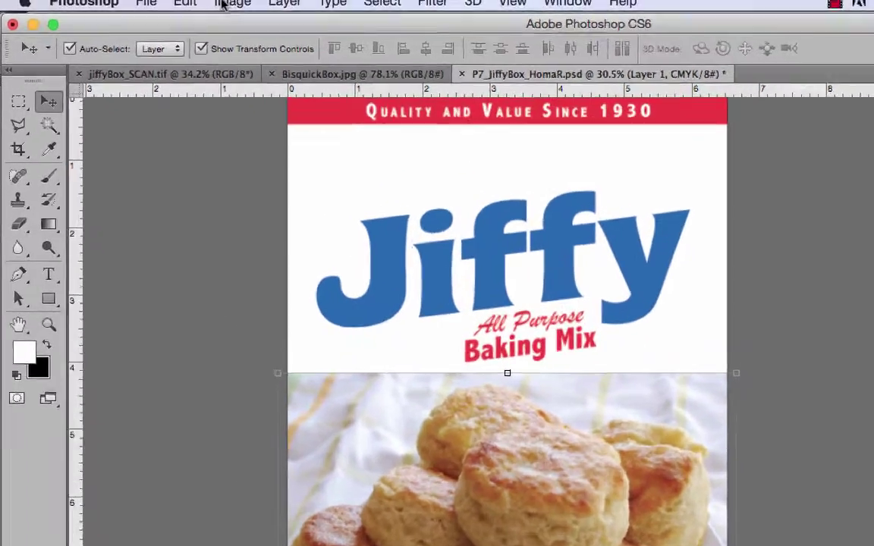
Apply a Shadows/Highlights adjustment to the biscuit photo with shadows at 20% and highlights at 0%
left_click(189, 1)
mouse_move(196, 47)
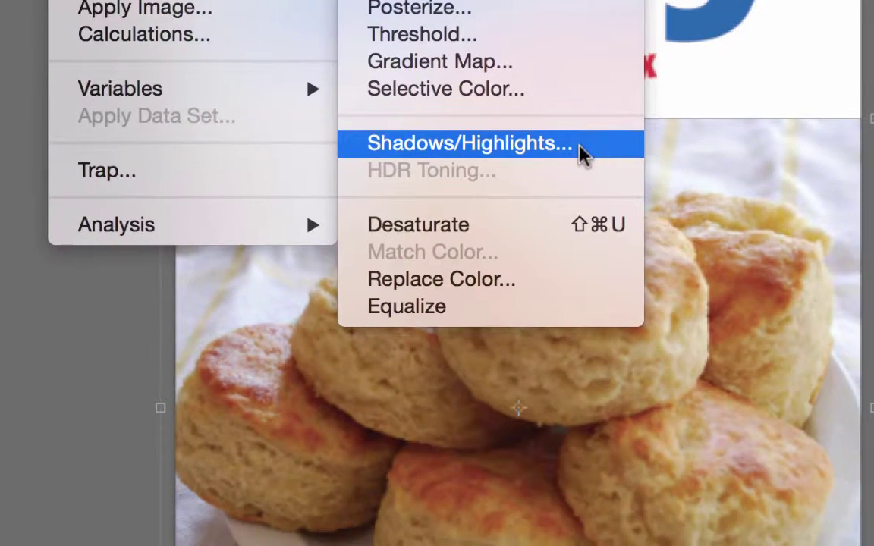
left_click(677, 321)
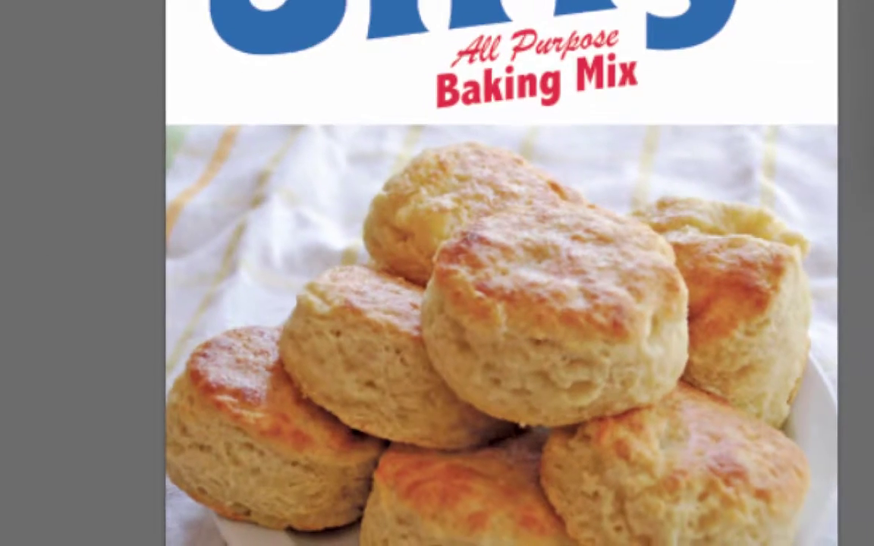
left_click_drag(681, 98, 566, 131)
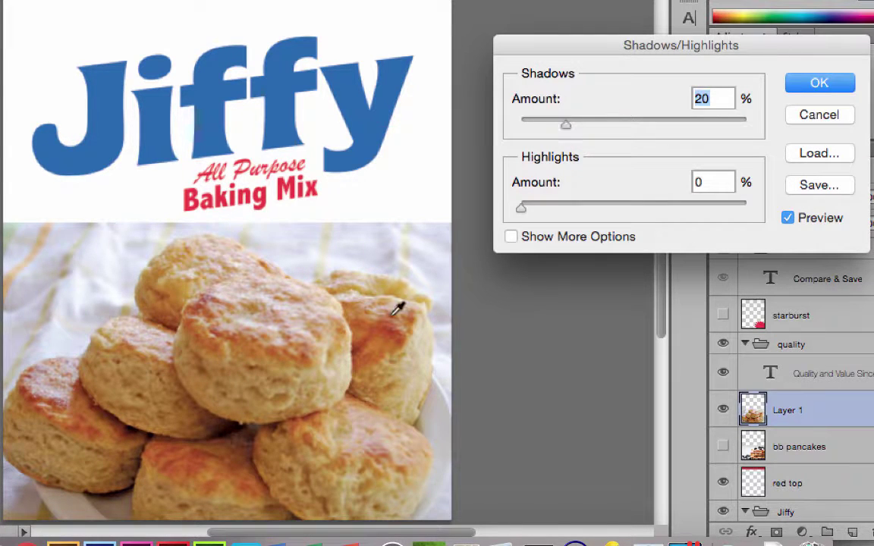
left_click(820, 82)
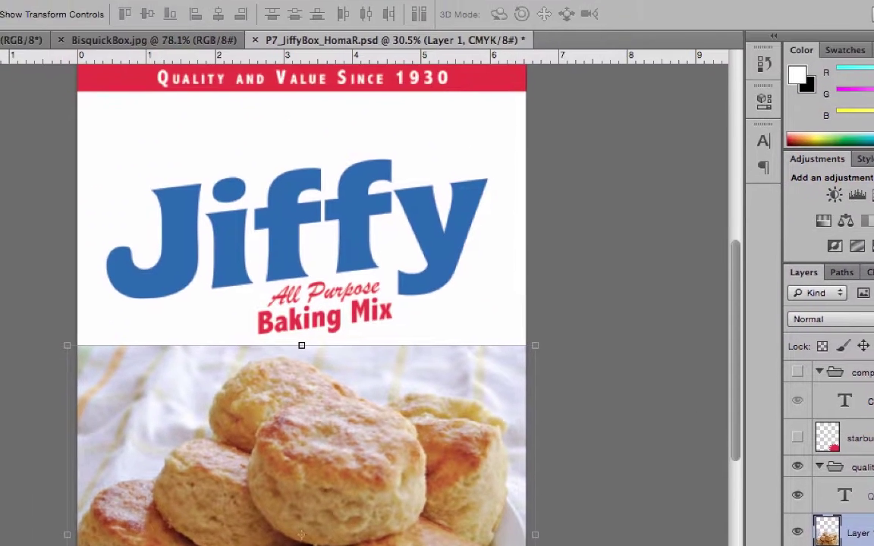
Apply a Levels adjustment to the biscuit photo, setting the white input level to 238 and brightening the midtones
left_click(48, 10)
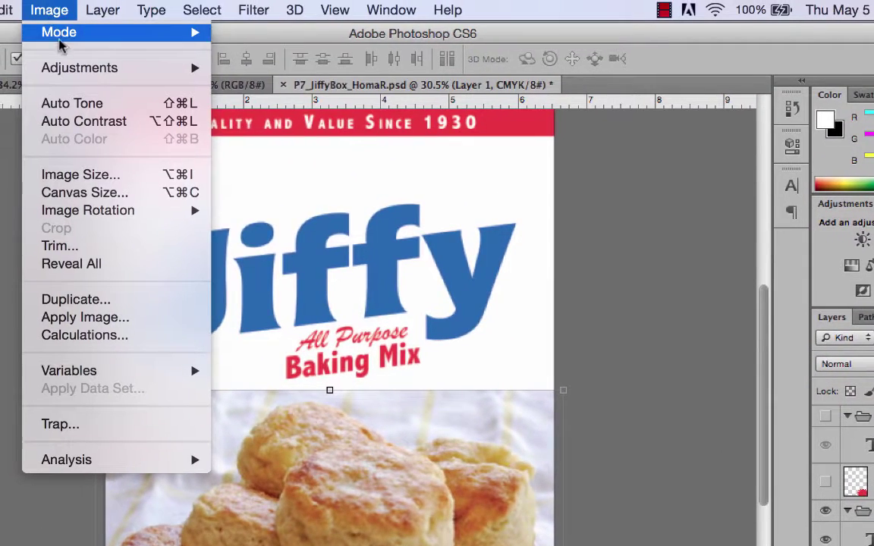
mouse_move(156, 68)
left_click(287, 88)
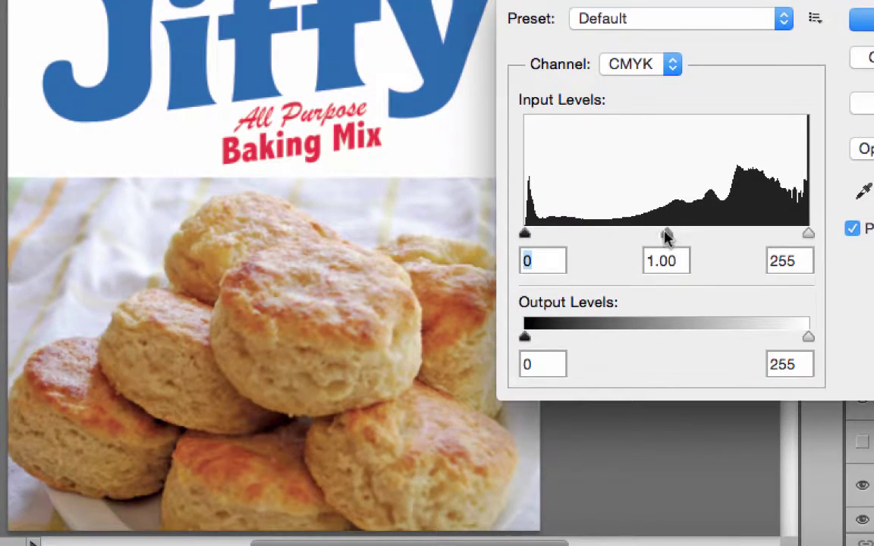
left_click_drag(664, 237, 648, 235)
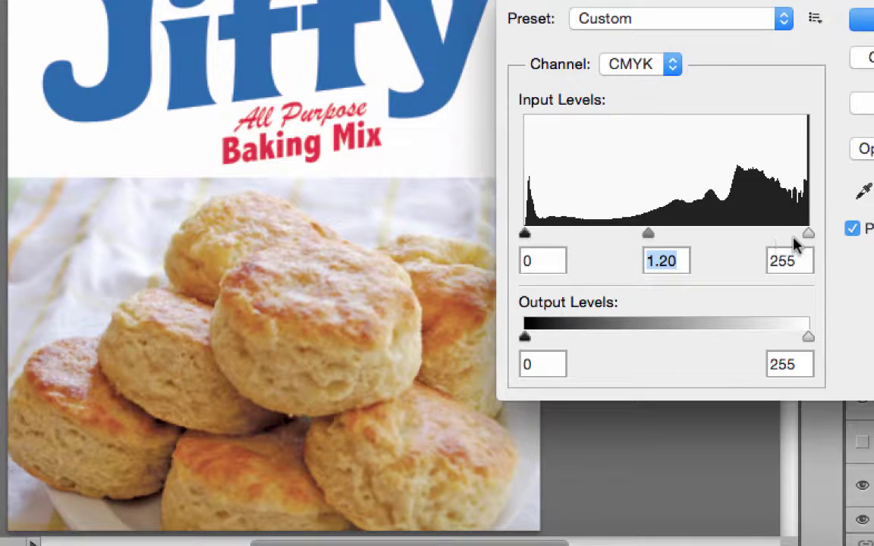
left_click_drag(807, 235, 789, 239)
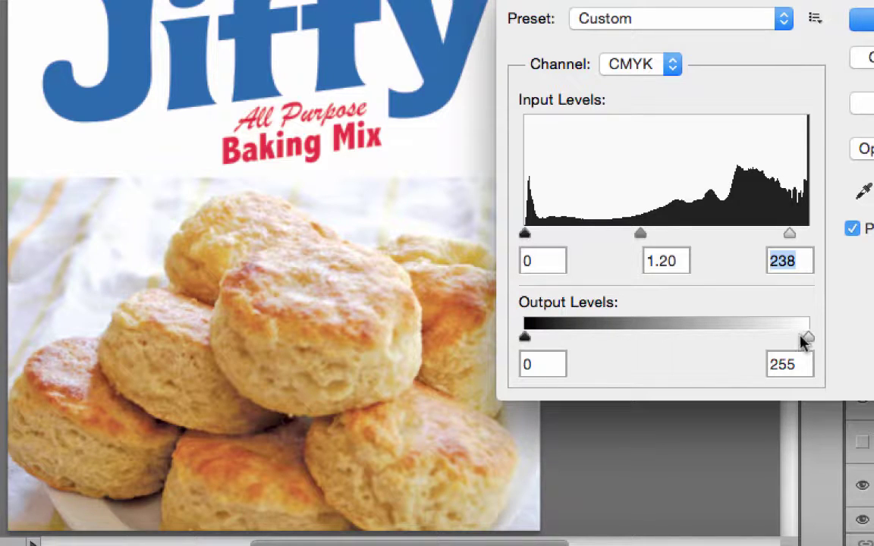
left_click_drag(525, 340, 522, 339)
left_click_drag(640, 234, 630, 235)
key("Return")
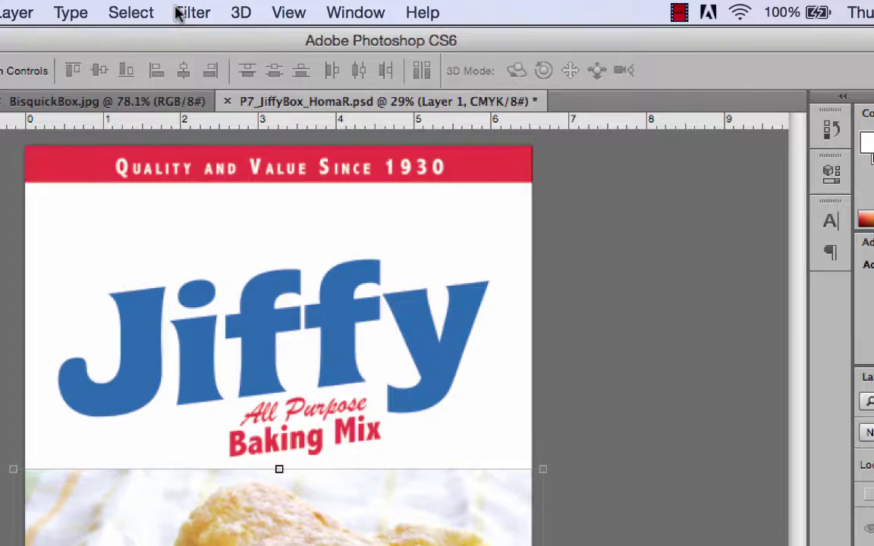
Sharpen the biscuit photo with the Unsharp Mask filter, increasing the sharpening amount
left_click(176, 14)
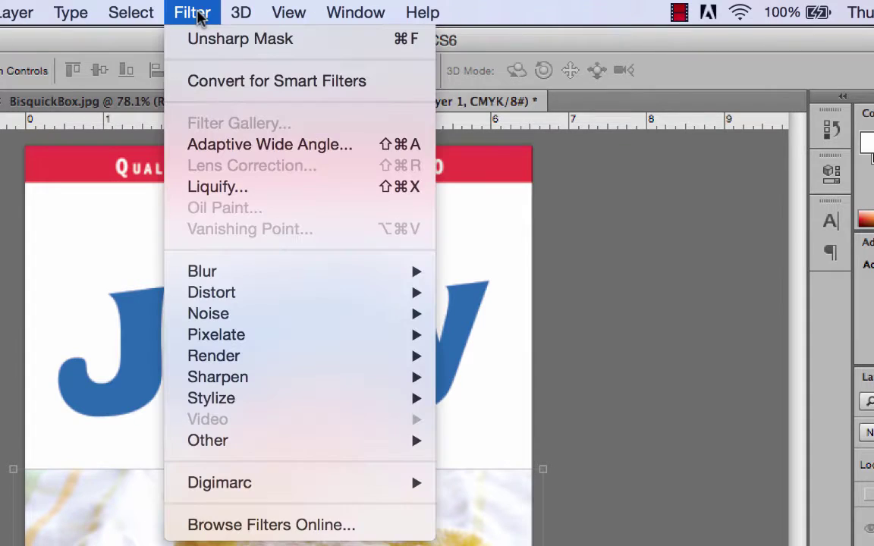
mouse_move(239, 383)
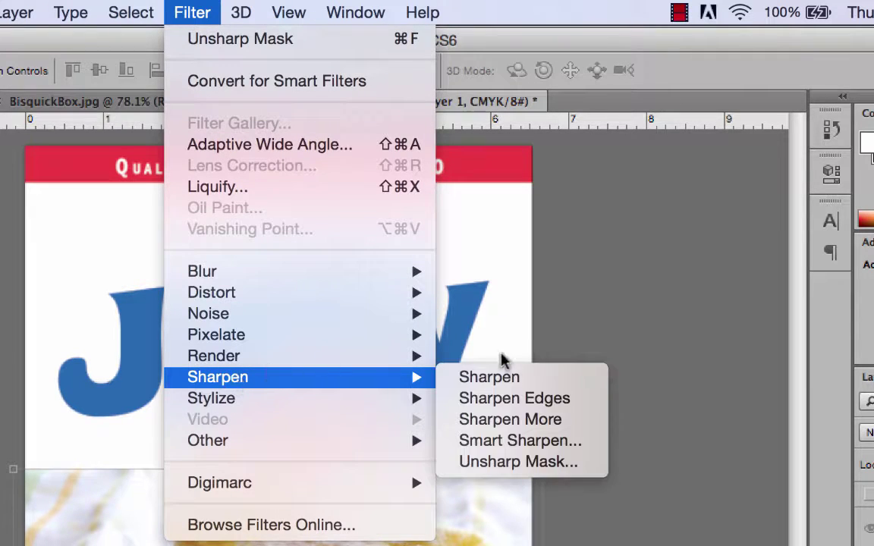
left_click(529, 464)
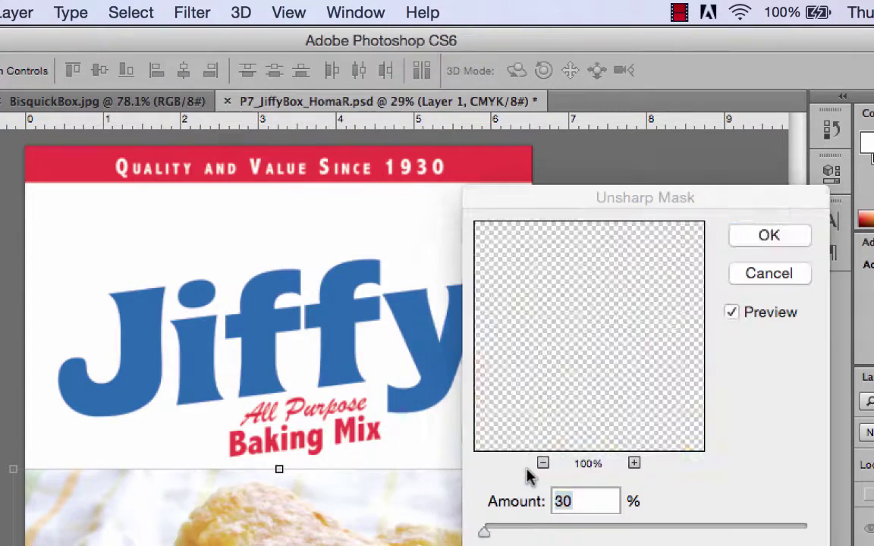
left_click_drag(533, 535, 566, 536)
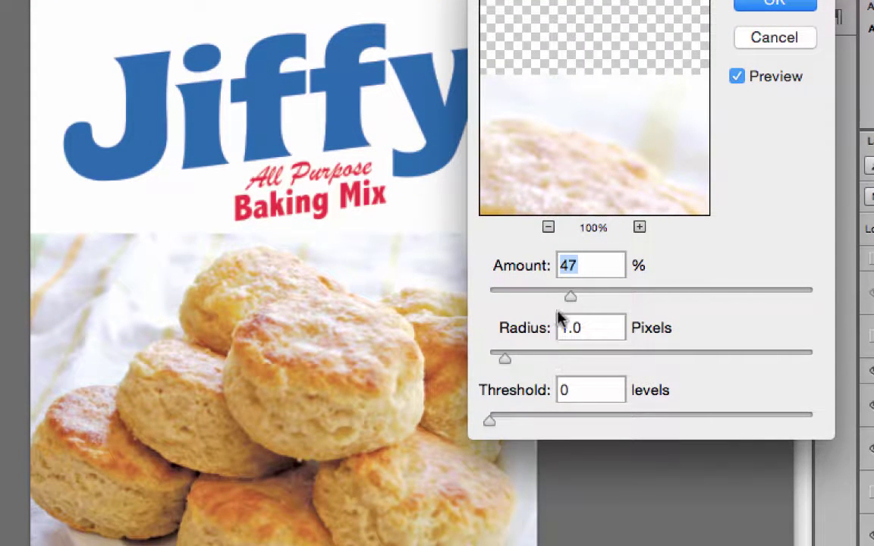
left_click_drag(573, 302, 650, 299)
left_click(786, 5)
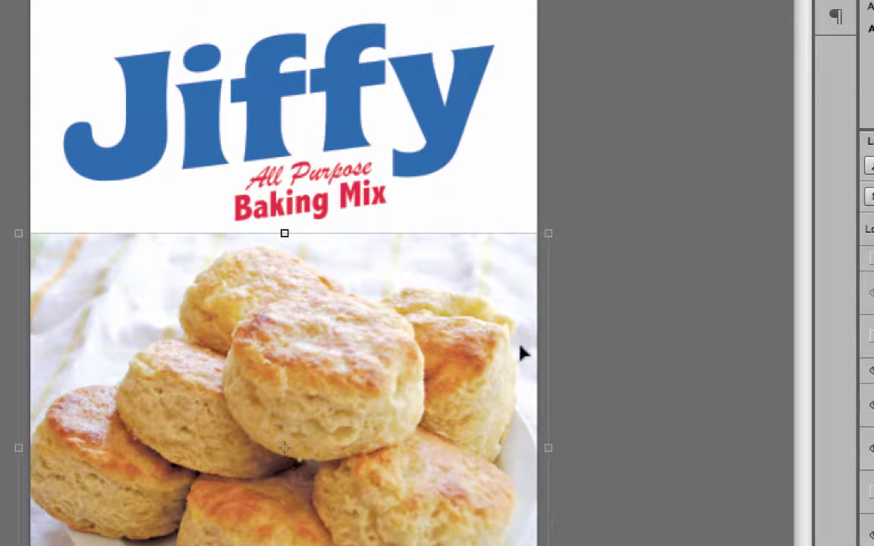
Add a layer mask to the biscuits layer that reveals the whole photo
scroll(521, 346, "down", 2)
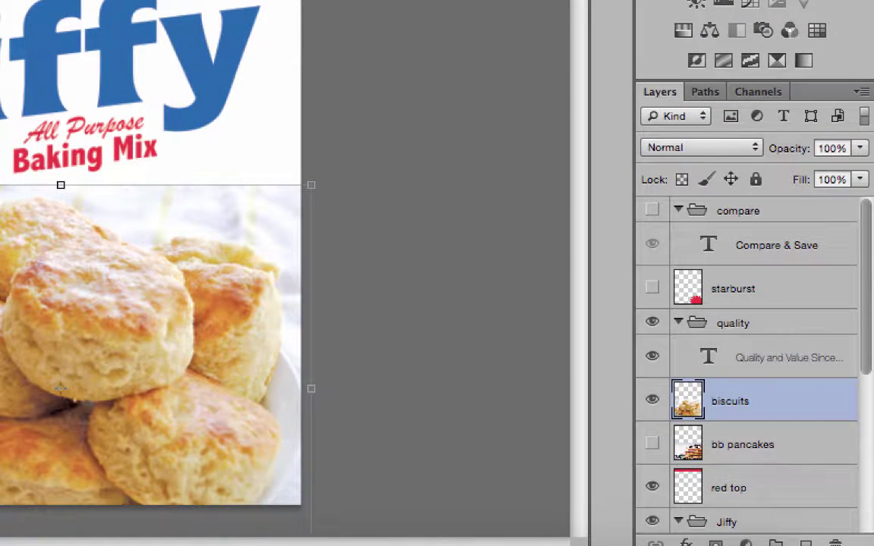
key("super+minus")
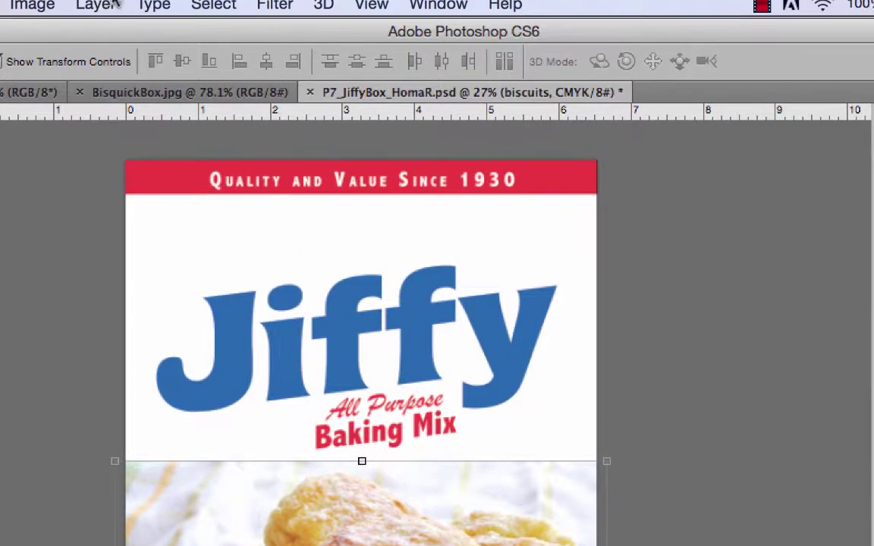
left_click(98, 4)
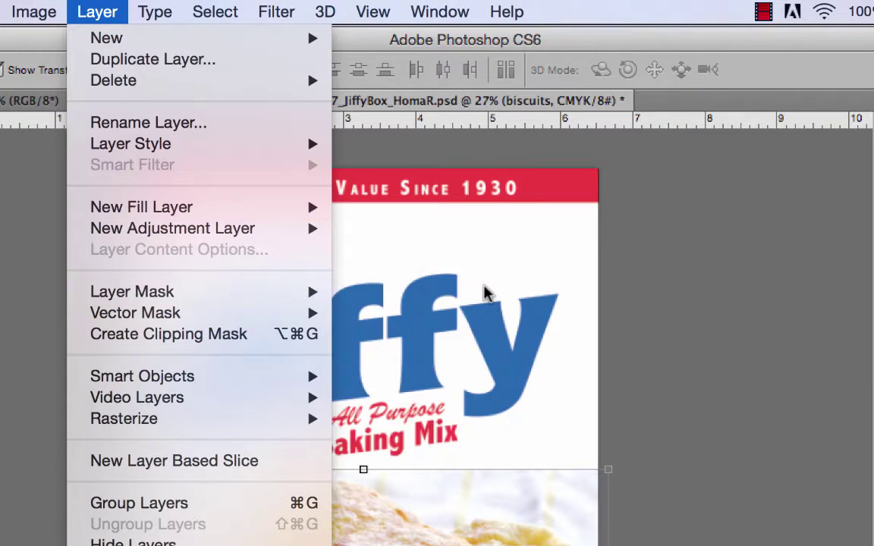
mouse_move(243, 291)
left_click(453, 295)
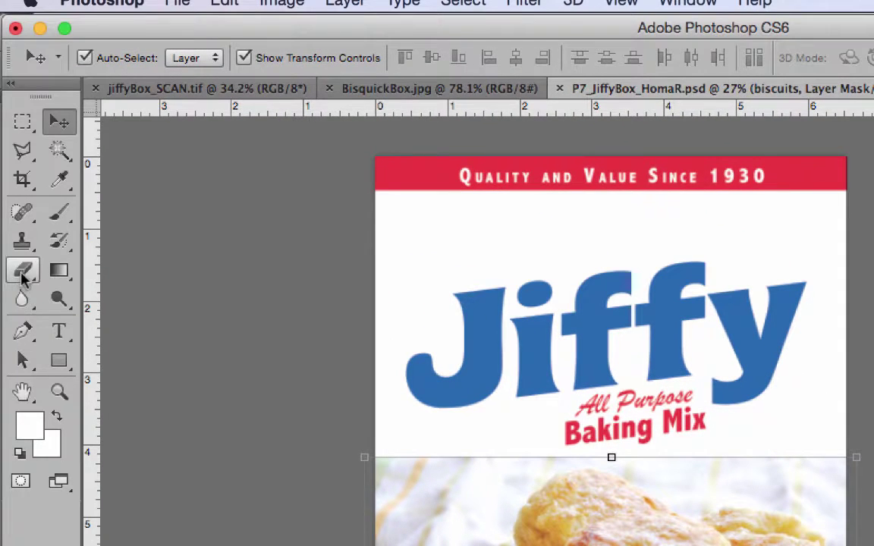
Set up a soft round brush at 416 px with 0% hardness and make black the foreground colour for masking
left_click(23, 278)
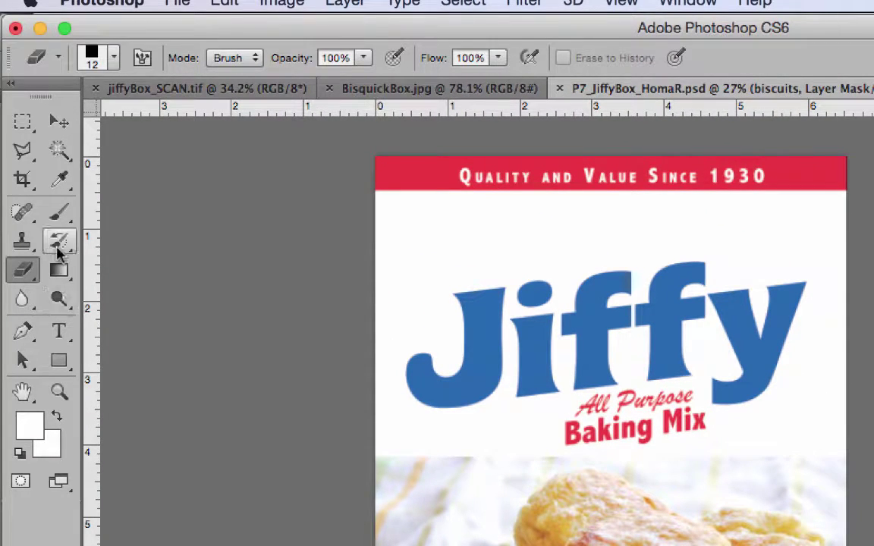
left_click(59, 212)
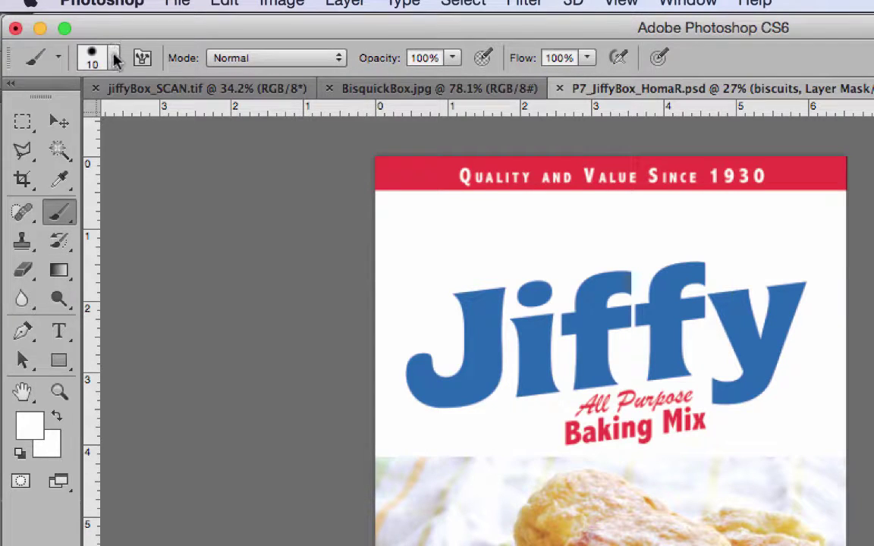
left_click(115, 58)
left_click(154, 228)
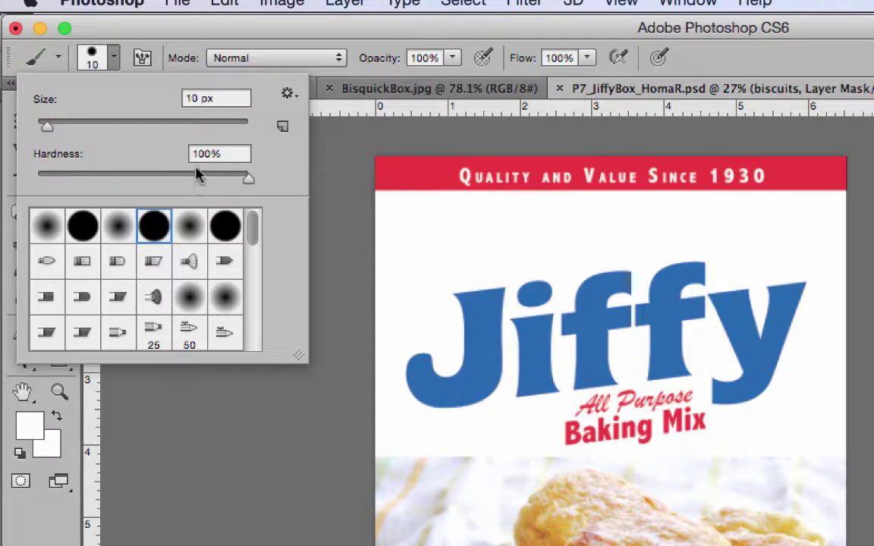
left_click_drag(256, 189, 32, 177)
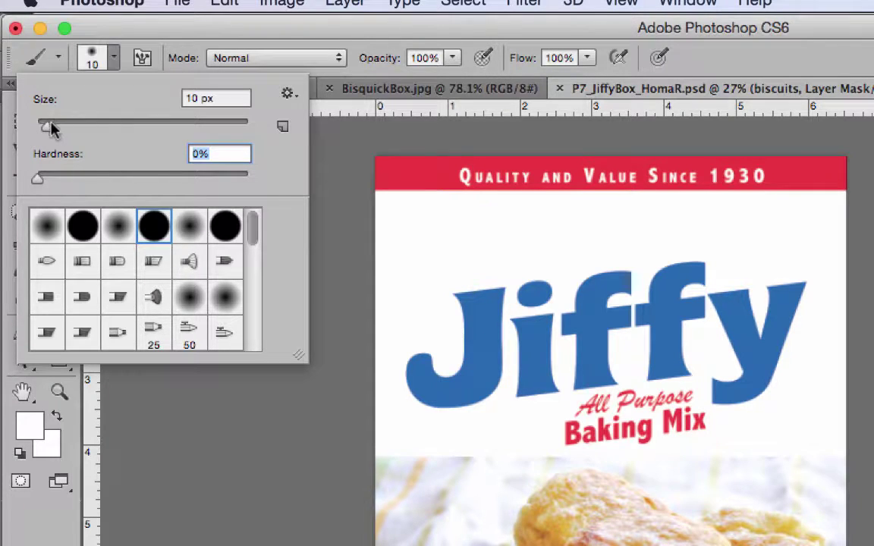
left_click_drag(47, 127, 219, 135)
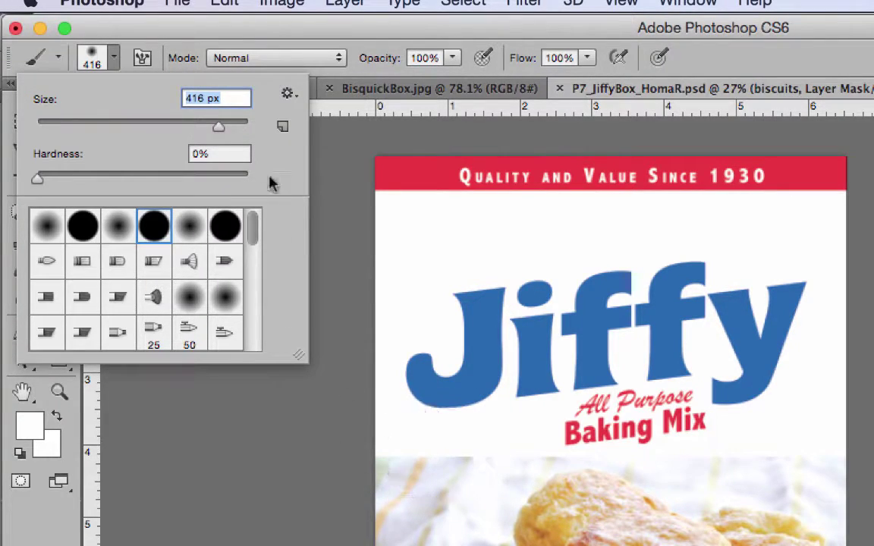
left_click(330, 36)
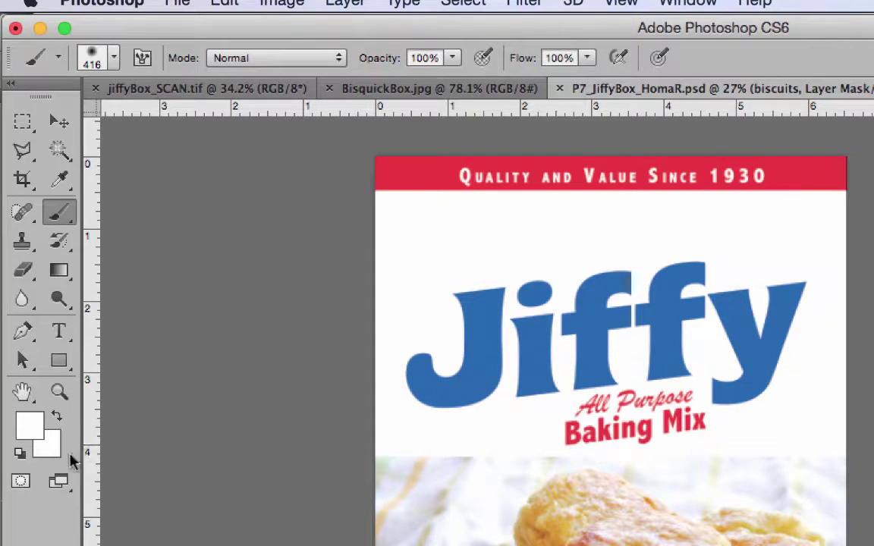
left_click(18, 455)
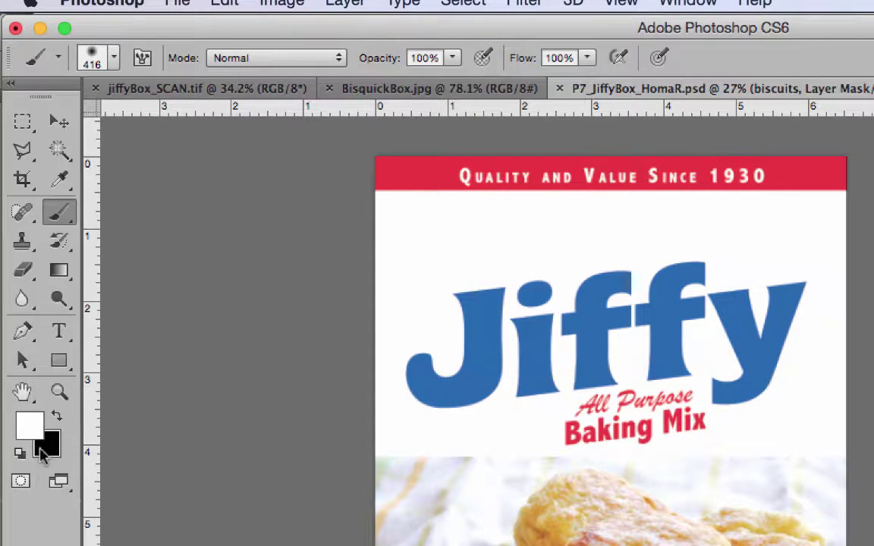
left_click(56, 416)
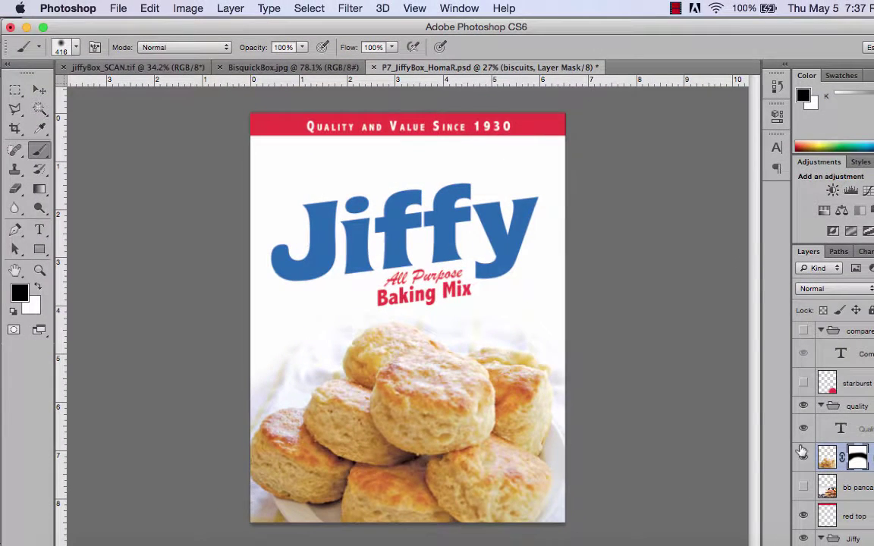
Switch visibility from the biscuits photo to the blueberry pancakes photo and back to compare both versions of the box
left_click(804, 458)
left_click(803, 489)
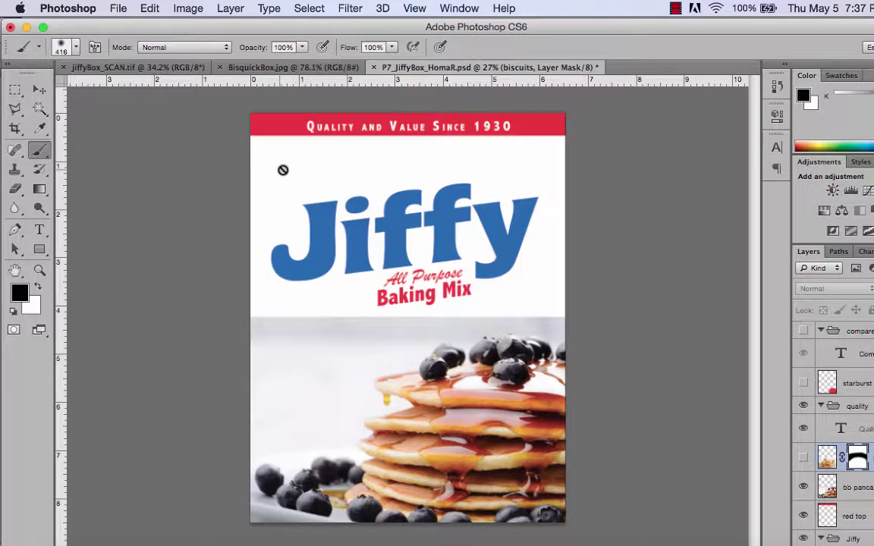
left_click(804, 458)
left_click(805, 487)
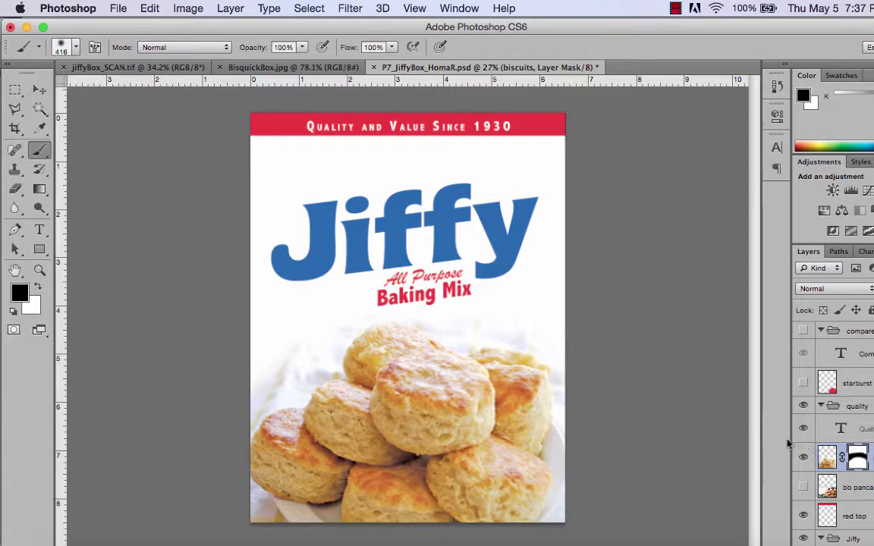
Create a new layer directly above the box outline layer and name it gradient
left_click(40, 90)
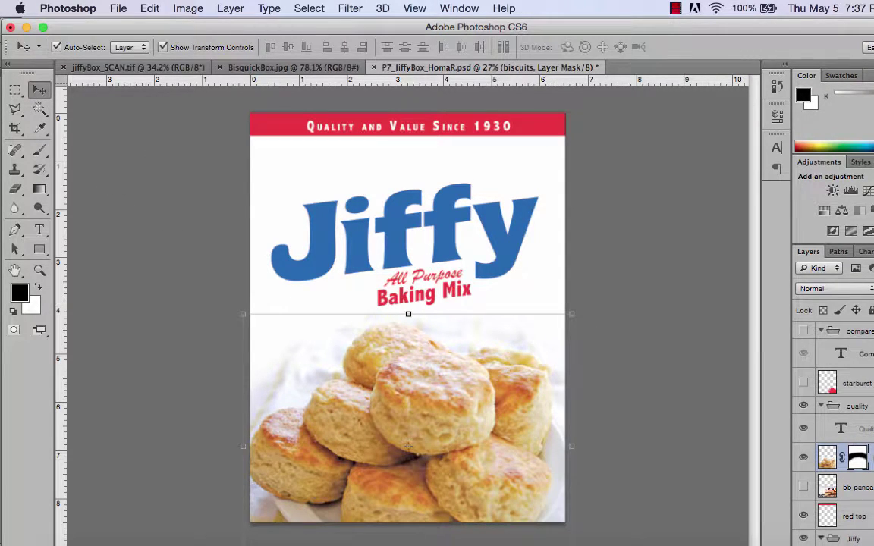
scroll(835, 433, "down", 5)
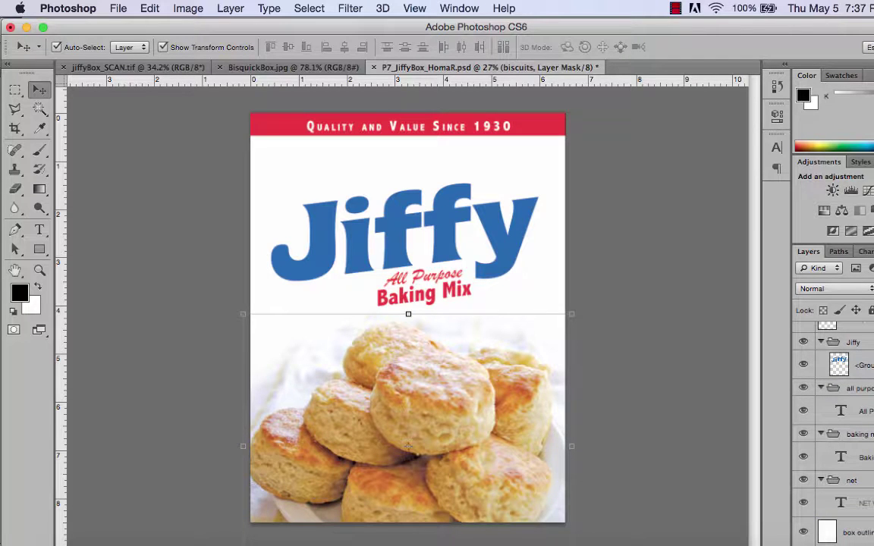
left_click(866, 531)
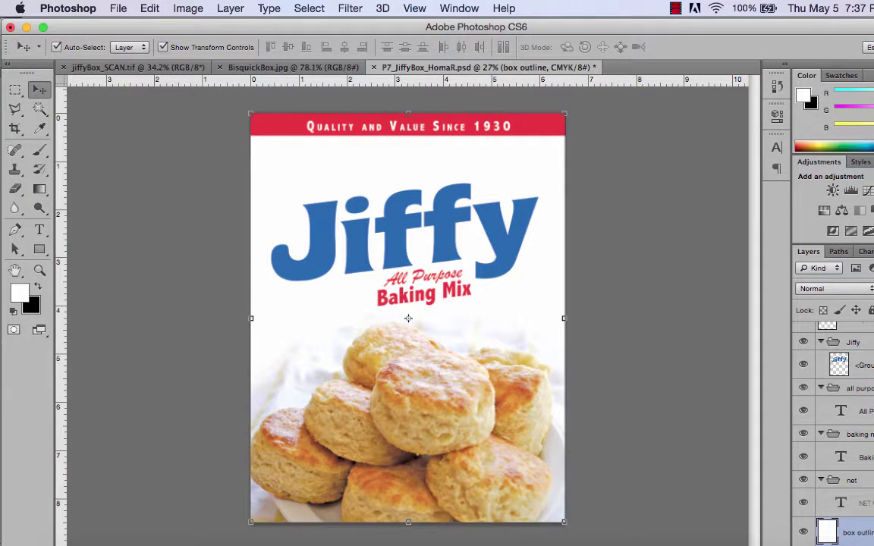
left_click(873, 545)
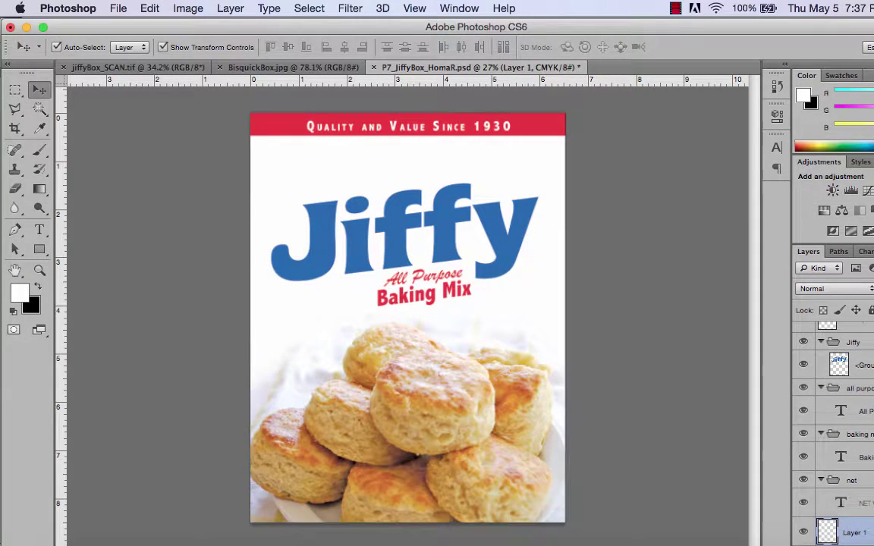
double_click(856, 533)
type("gra")
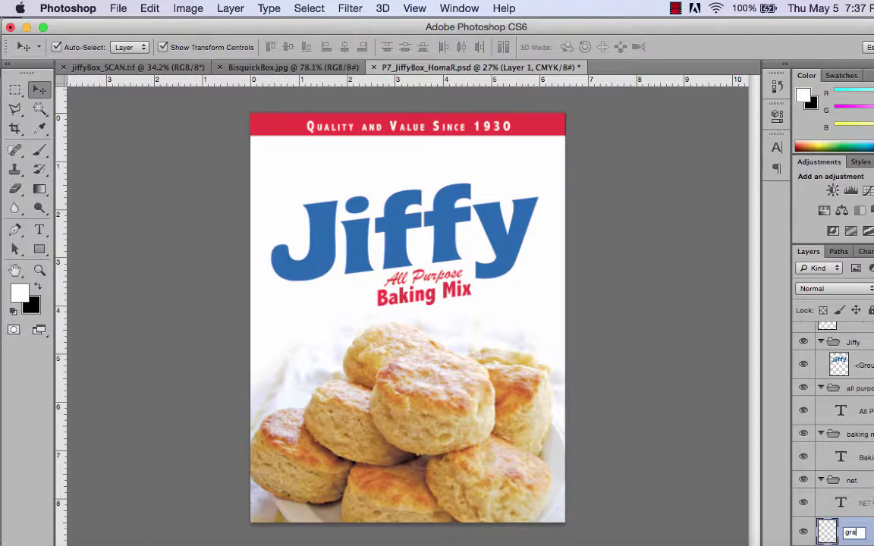
type("dieny")
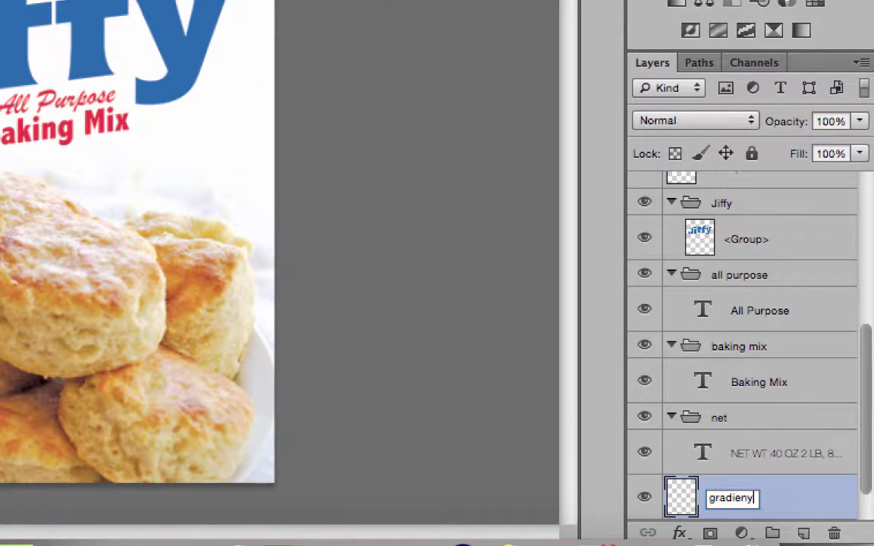
type("t")
key("BackSpace")
key("BackSpace")
key("BackSpace")
key("Return")
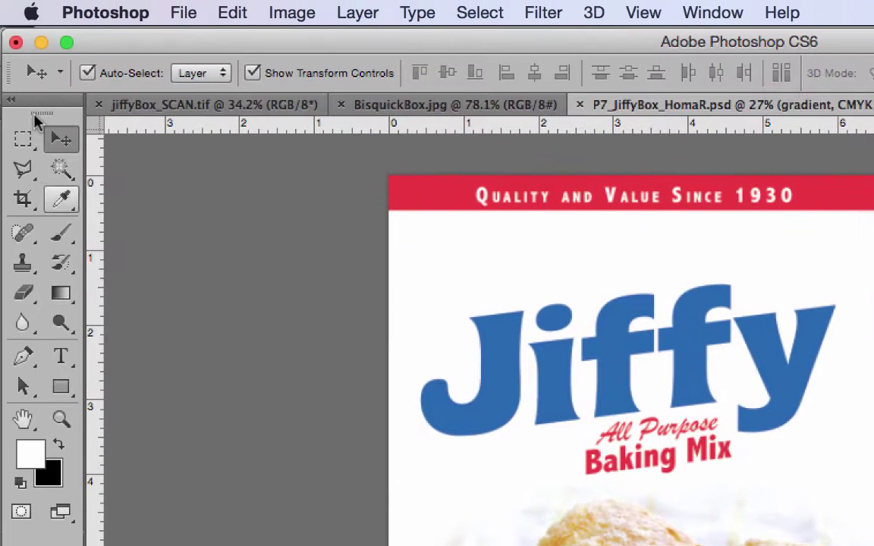
Choose the Foreground to Transparent preset for the Gradient tool and open it for editing
left_click(61, 293)
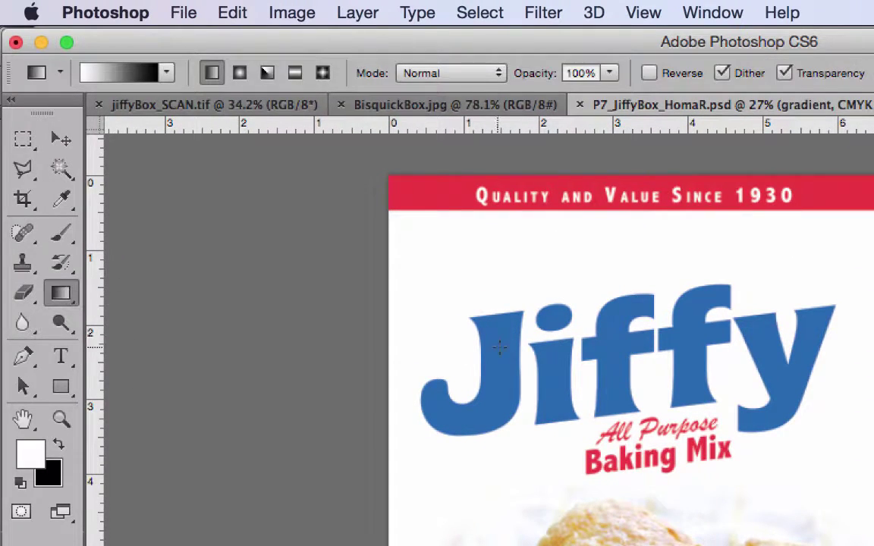
left_click(166, 73)
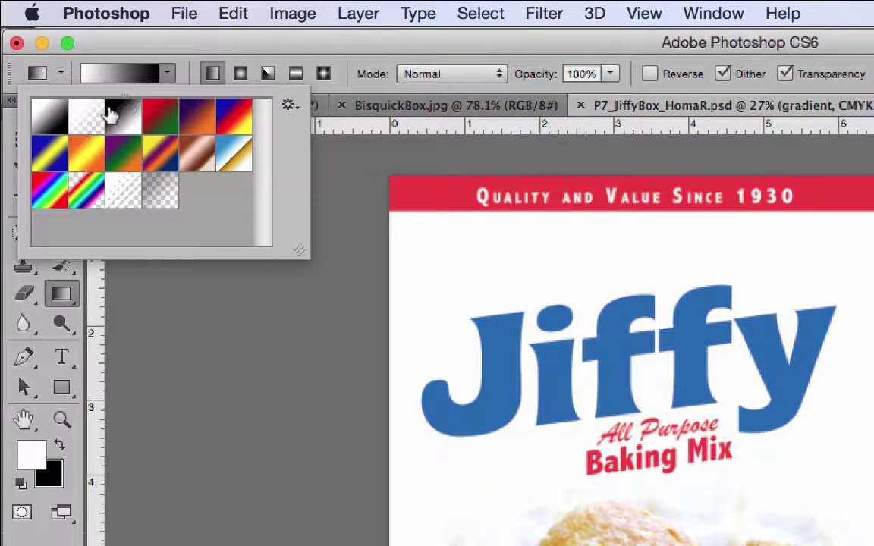
left_click(85, 114)
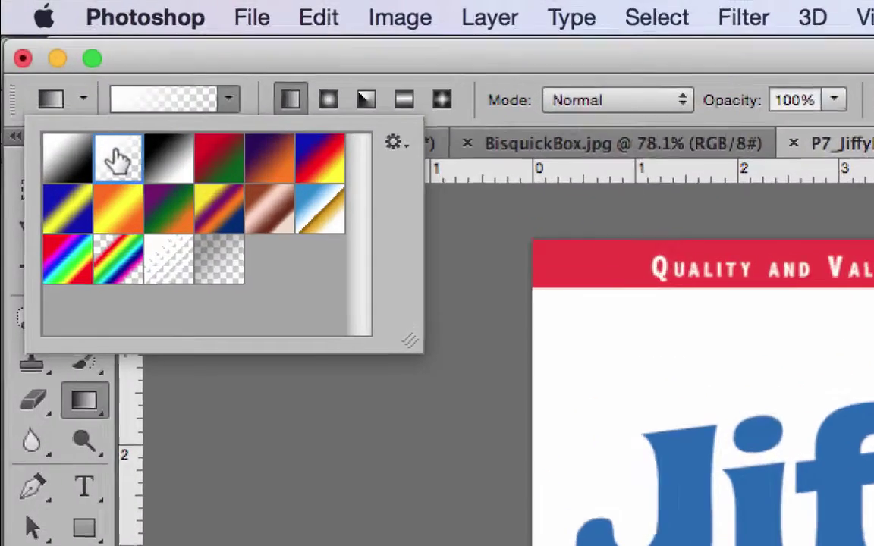
left_click(175, 104)
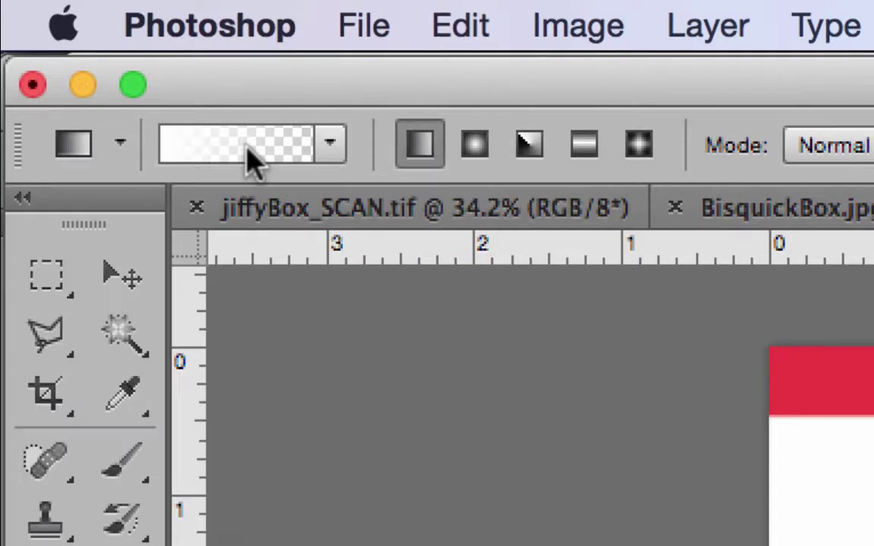
key("i")
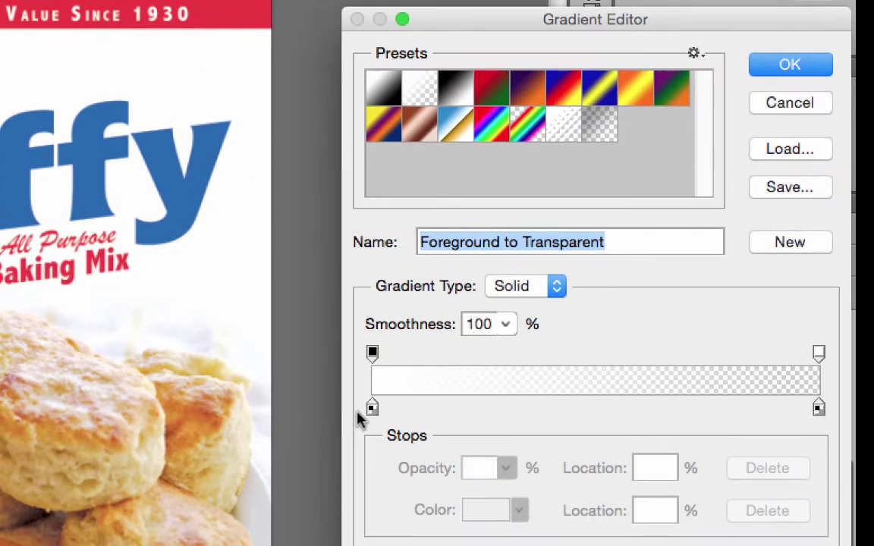
Set the gradient's starting colour stop to the blue sampled from the Jiffy logo
left_click(372, 408)
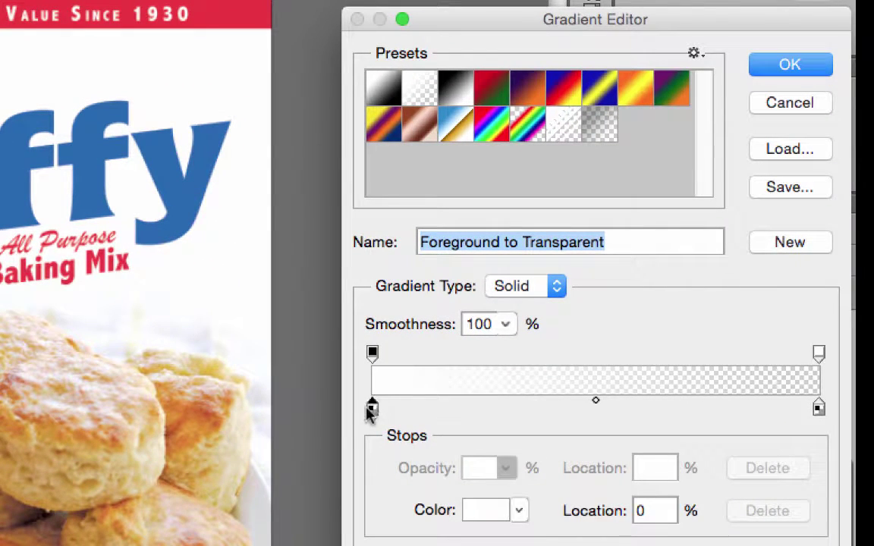
left_click(493, 510)
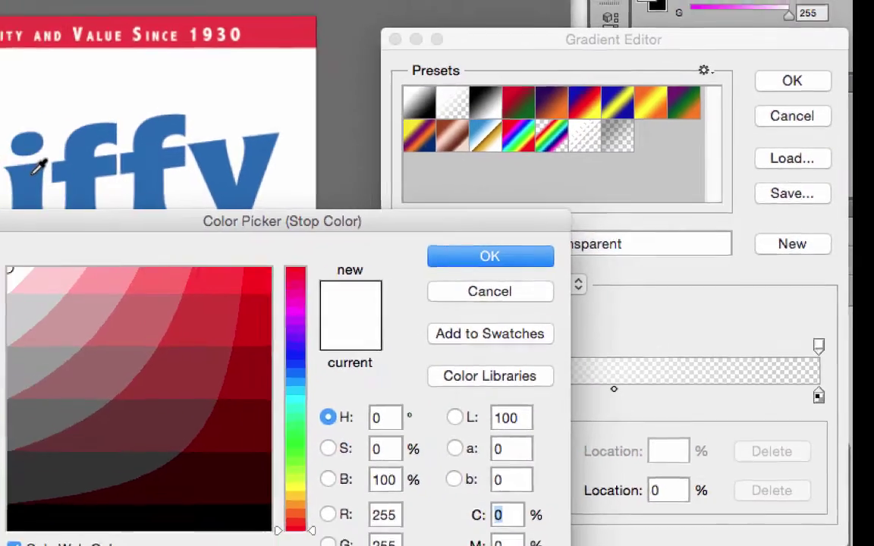
left_click(31, 175)
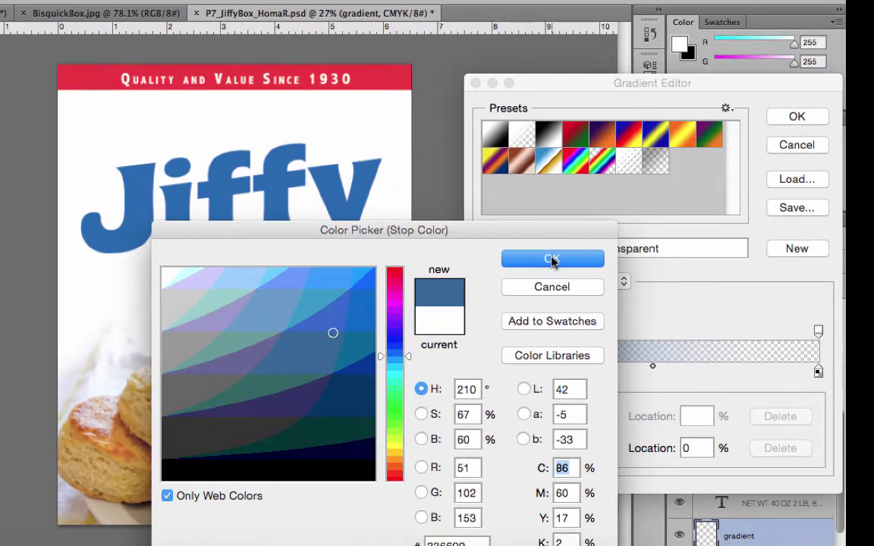
left_click(551, 260)
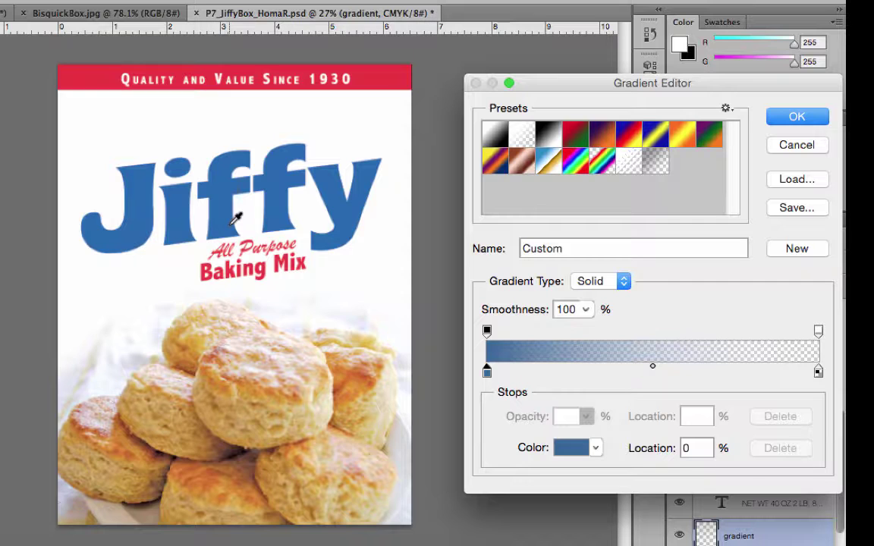
Move the gradient layer to the top of the layer stack and draw the blue-to-transparent gradient upward from the box's lower edge
left_click(797, 117)
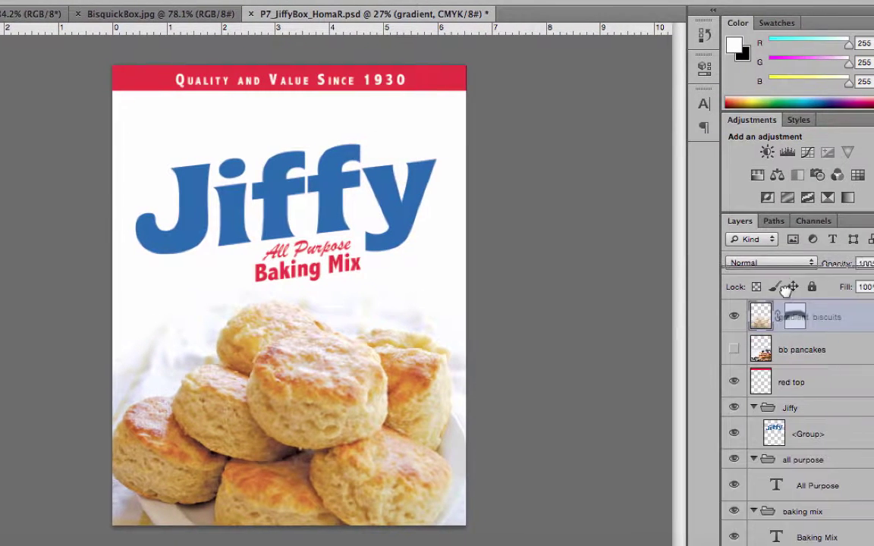
left_click_drag(786, 288, 731, 302)
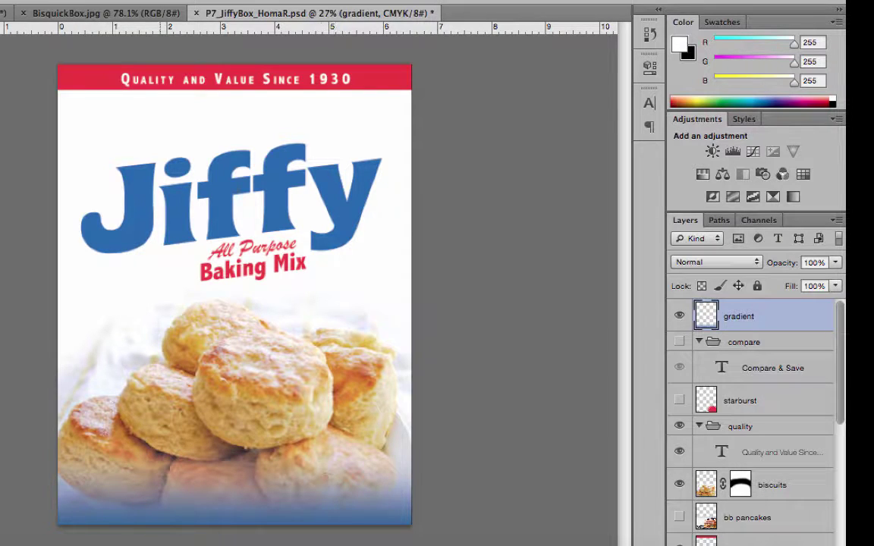
key("v")
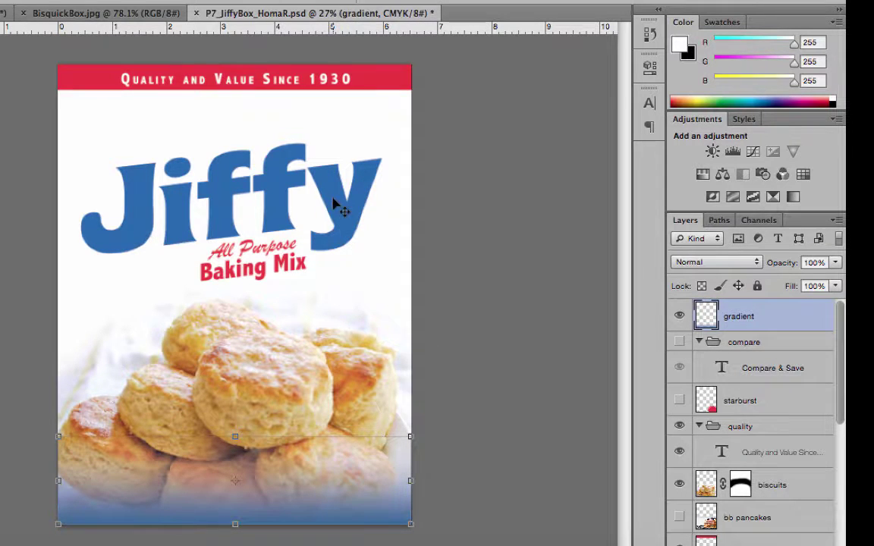
Add a drop shadow to the red top band with a 90° angle, 20% opacity, 13 px distance and 18 px size
left_click(387, 83)
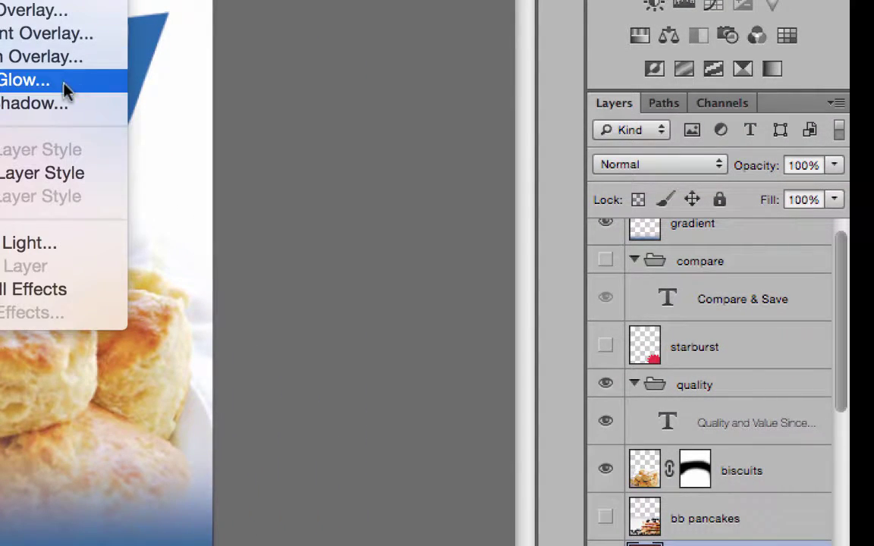
left_click(59, 107)
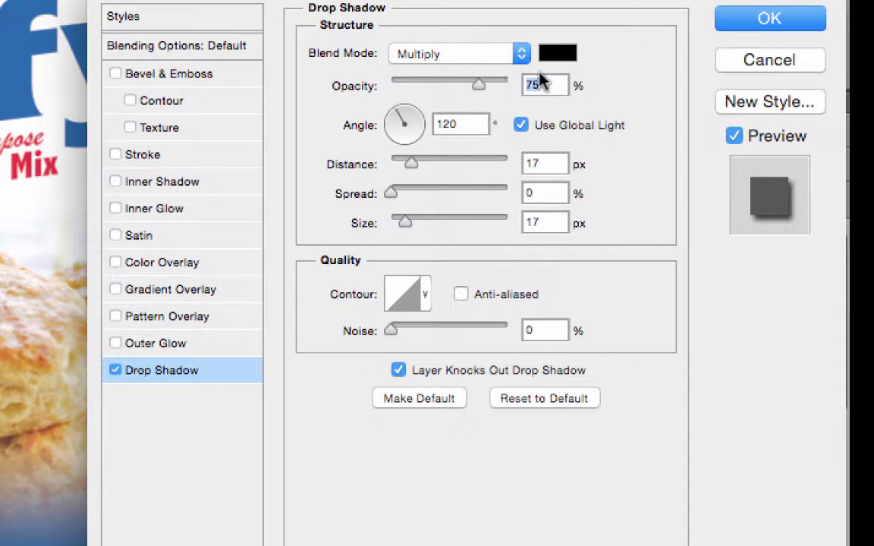
left_click_drag(400, 114, 402, 103)
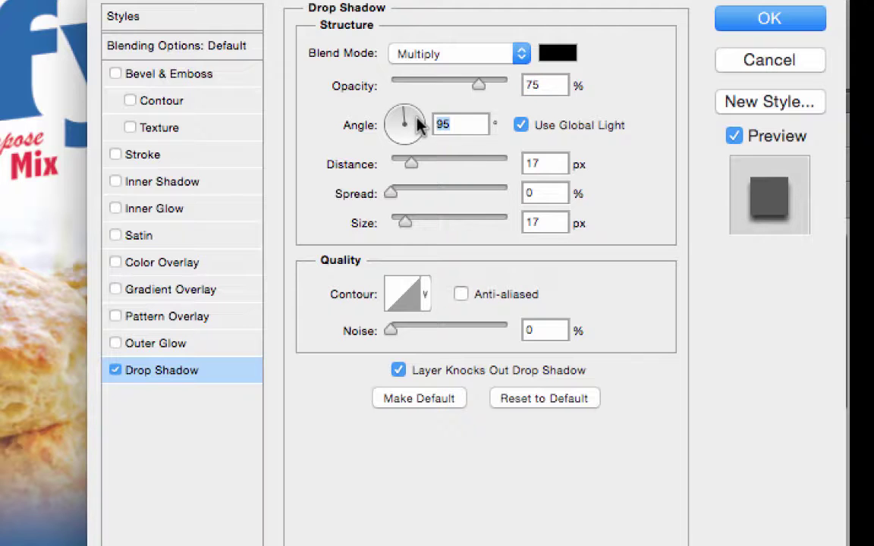
type("90")
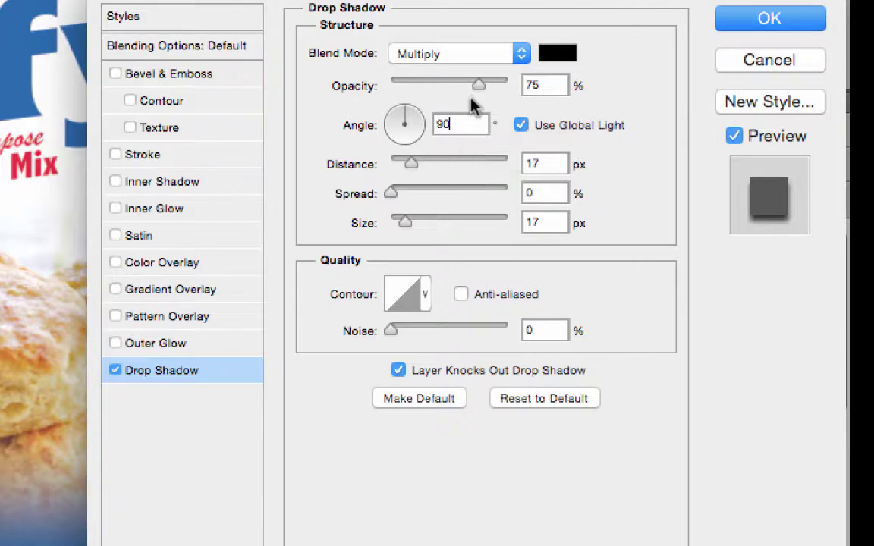
left_click_drag(476, 85, 428, 89)
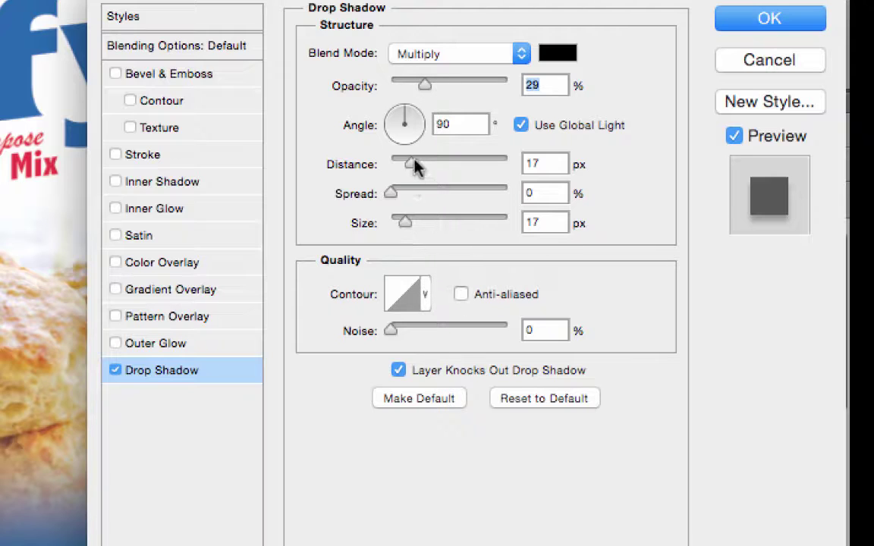
left_click_drag(411, 167, 407, 170)
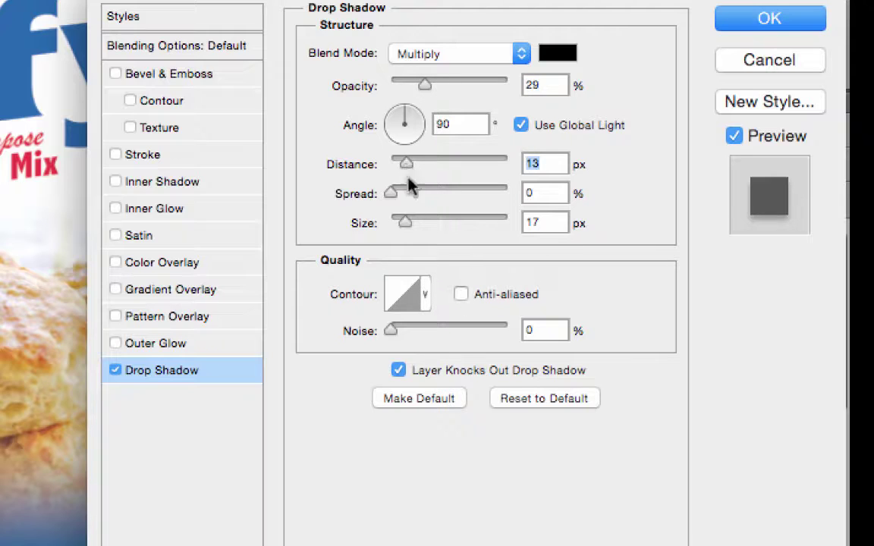
left_click_drag(406, 228, 408, 227)
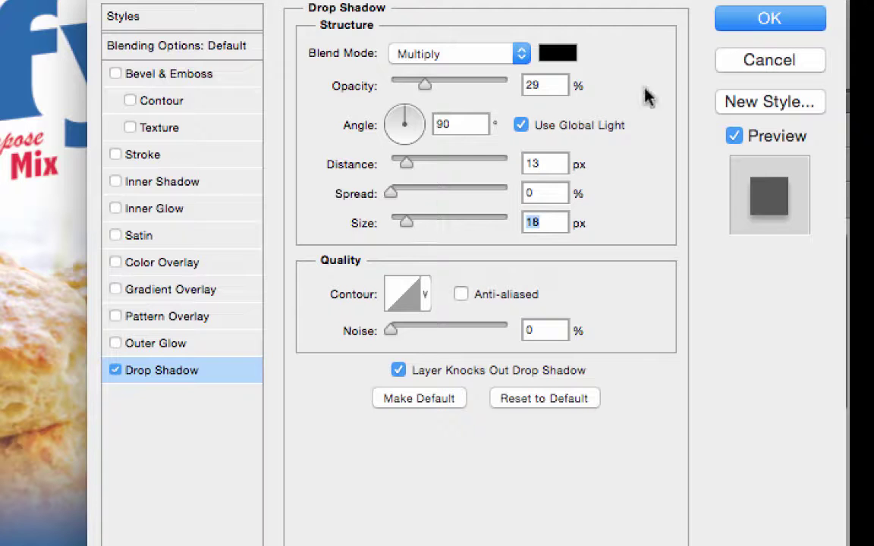
left_click_drag(420, 88, 413, 89)
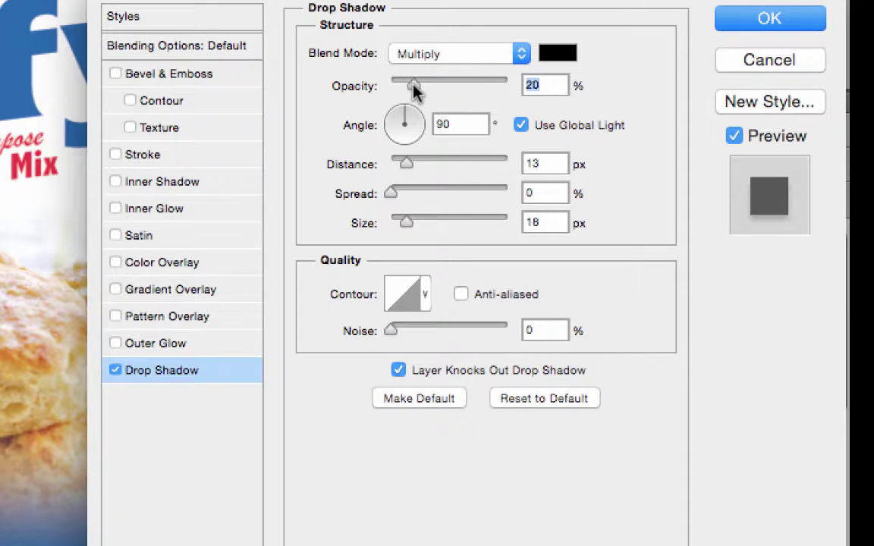
left_click(766, 20)
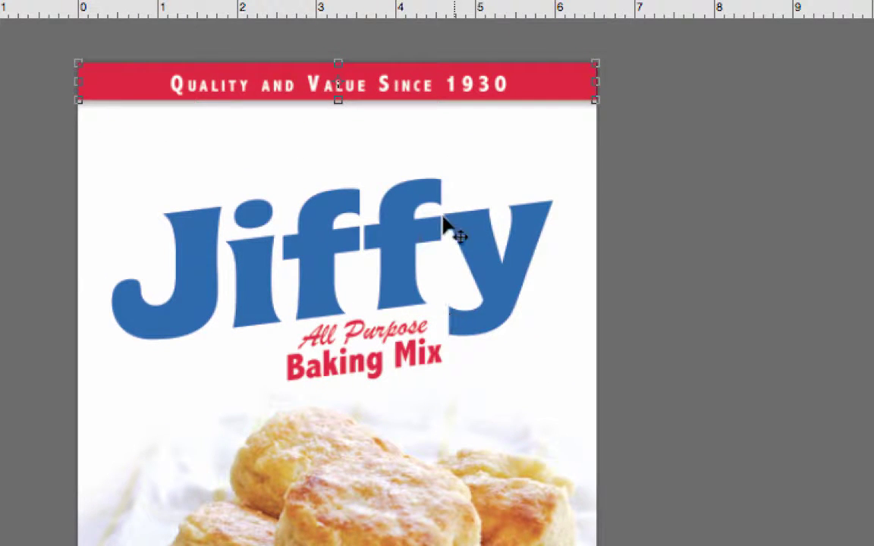
Apply a Bevel & Emboss layer style to the blue Jiffy logo
left_click(412, 217)
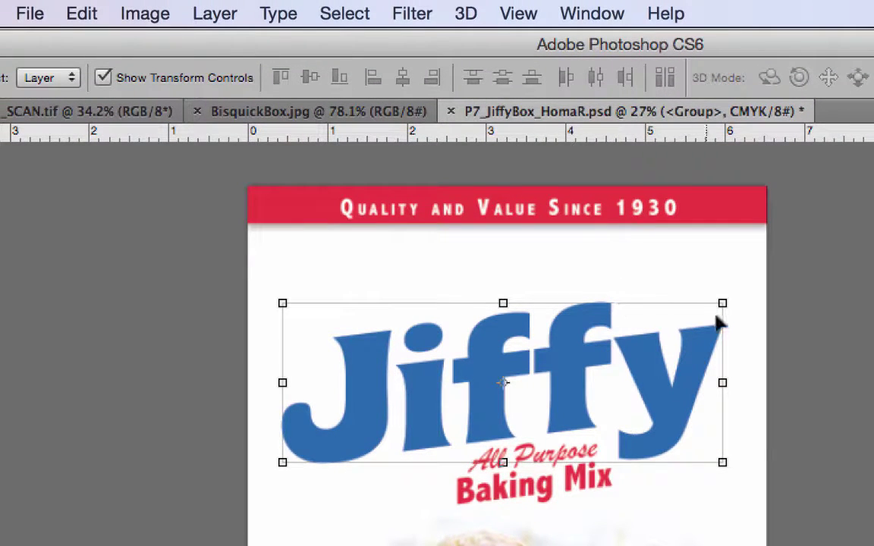
left_click(215, 13)
mouse_move(239, 161)
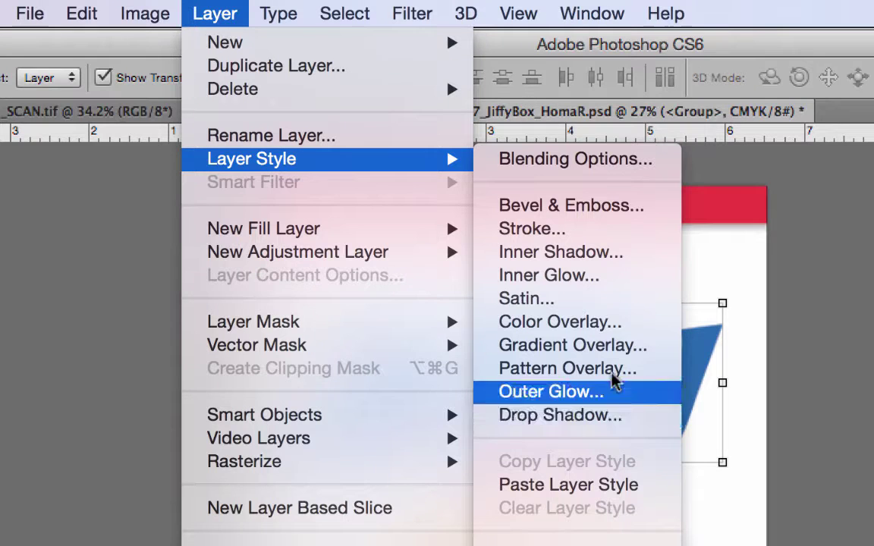
left_click(607, 209)
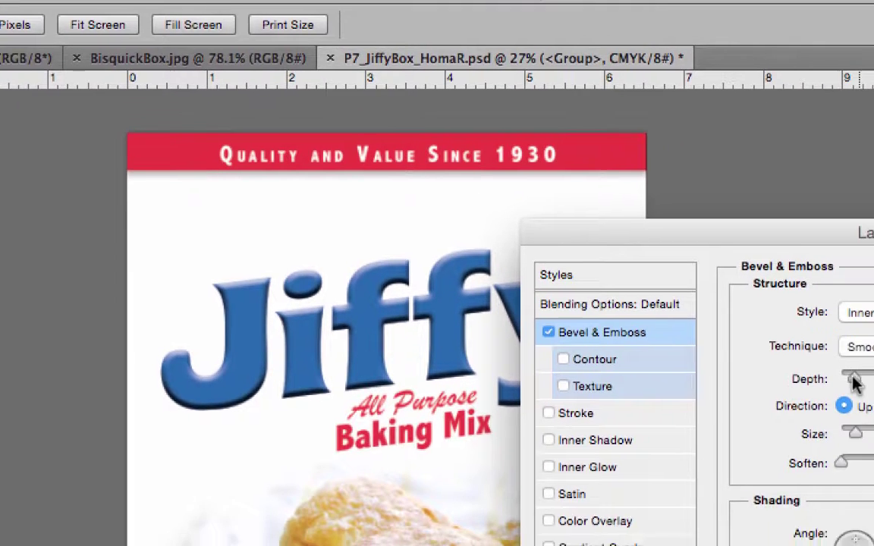
key("Return")
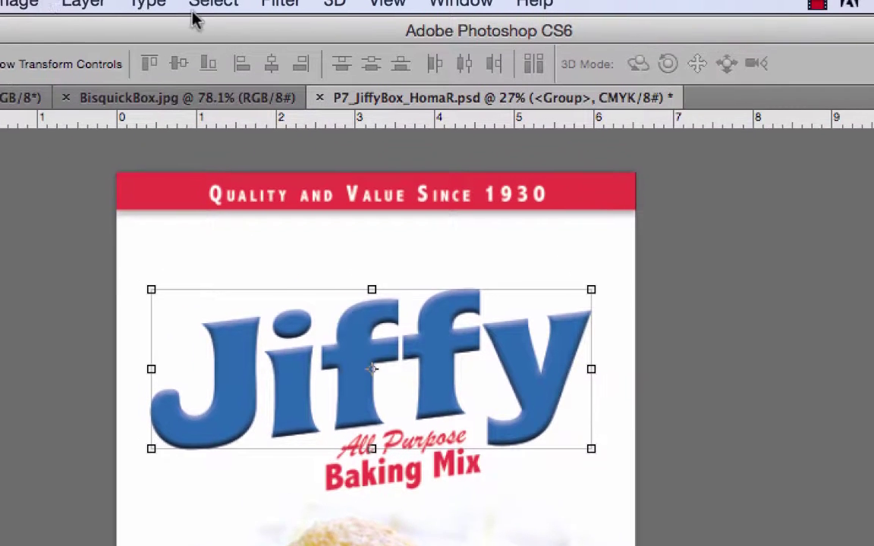
Add a white 16 px outside Stroke to the Jiffy logo's layer style
left_click(40, 2)
mouse_move(148, 11)
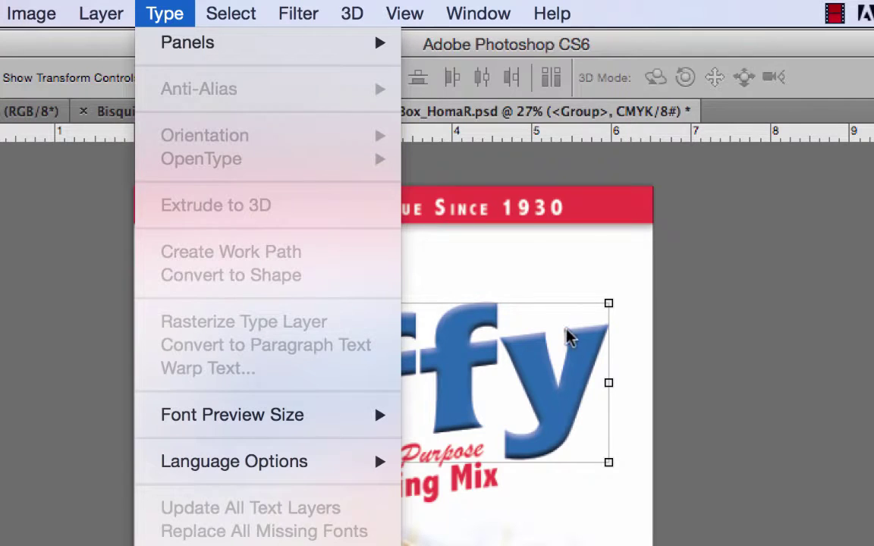
mouse_move(49, 21)
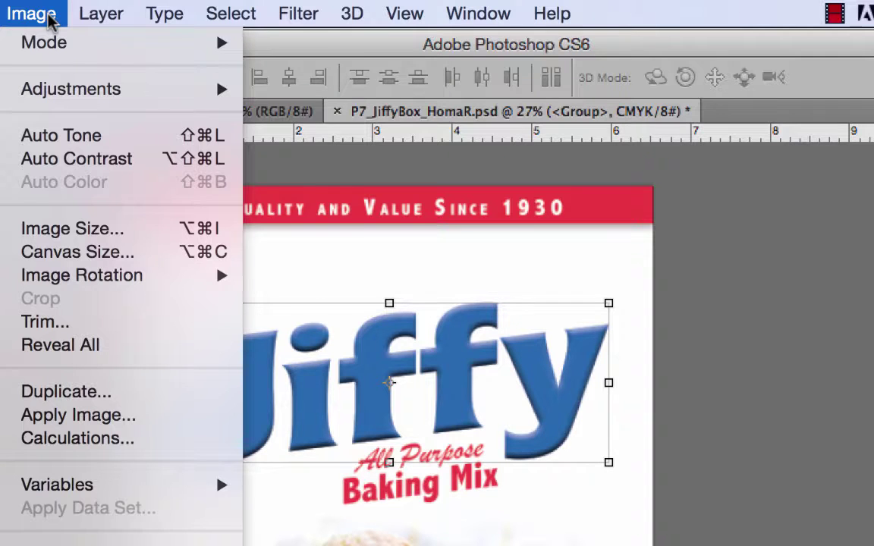
mouse_move(107, 14)
mouse_move(135, 167)
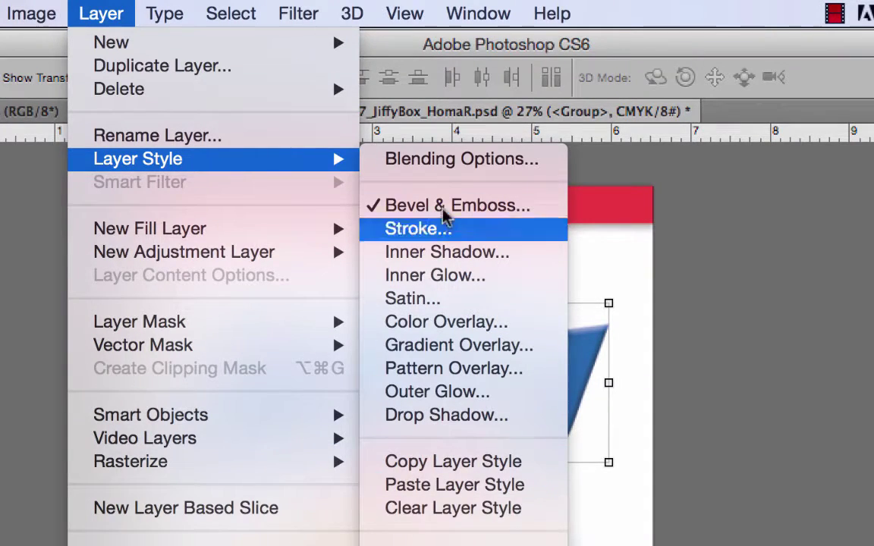
left_click(440, 229)
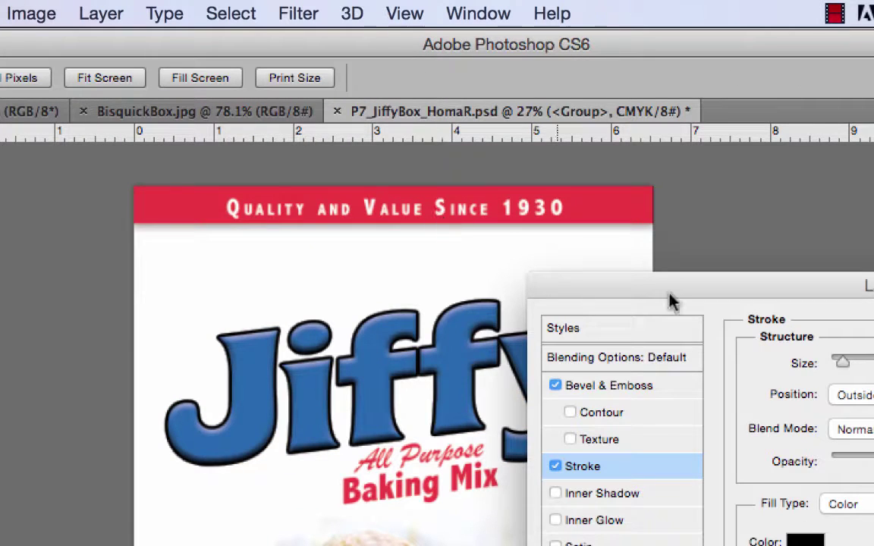
left_click_drag(841, 366, 842, 368)
left_click(674, 427)
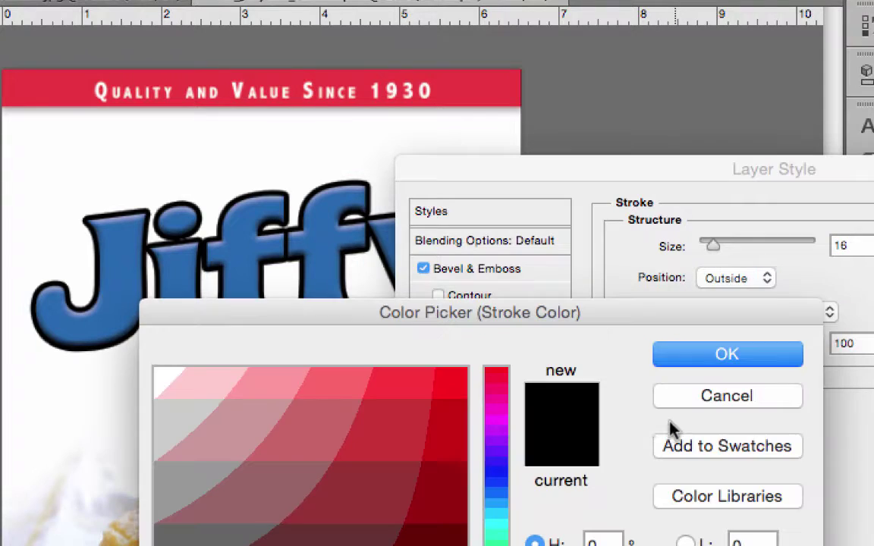
left_click(166, 372)
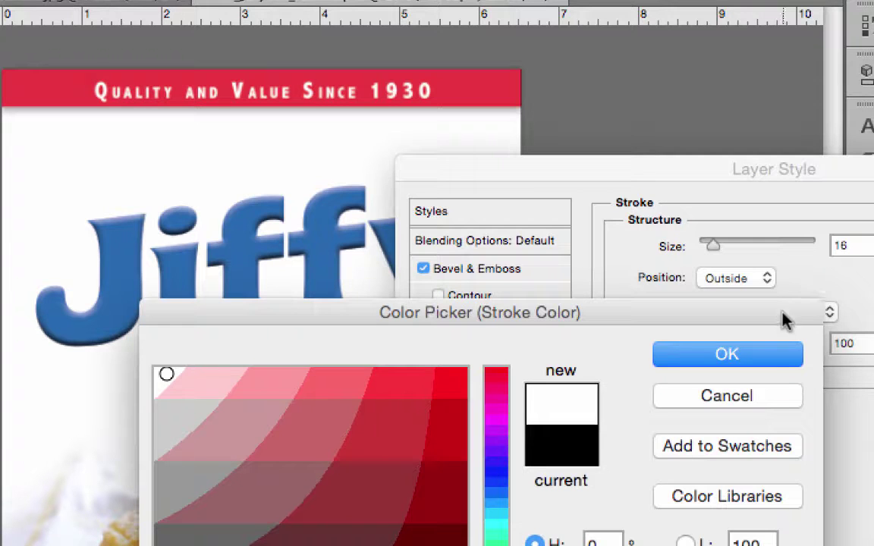
left_click(759, 362)
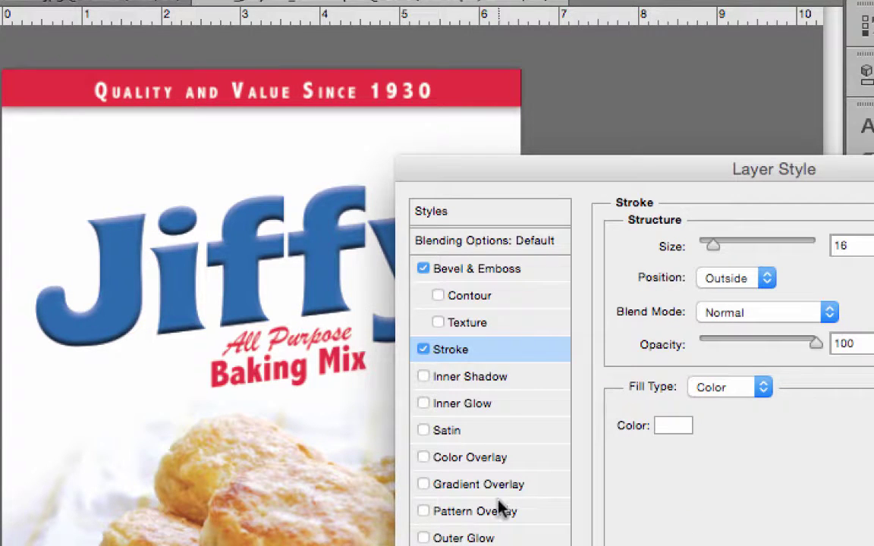
Add a drop shadow to the Jiffy logo with 50% opacity and 38 px size, and apply the layer style
left_click(465, 545)
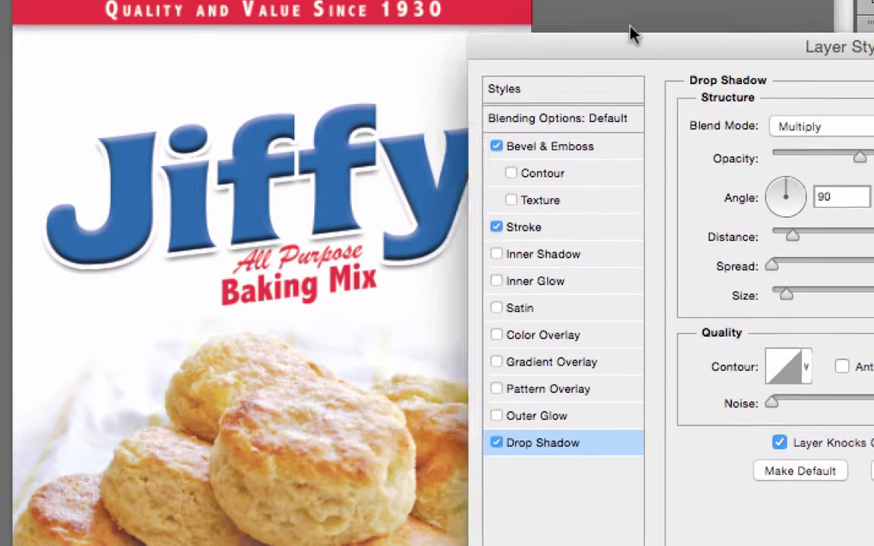
left_click_drag(630, 34, 703, 0)
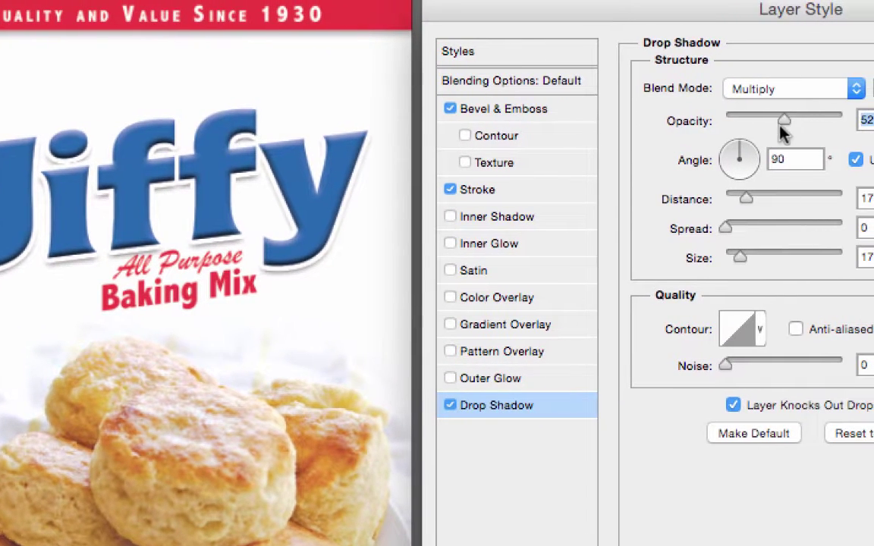
left_click_drag(783, 132, 782, 132)
left_click_drag(744, 257, 749, 258)
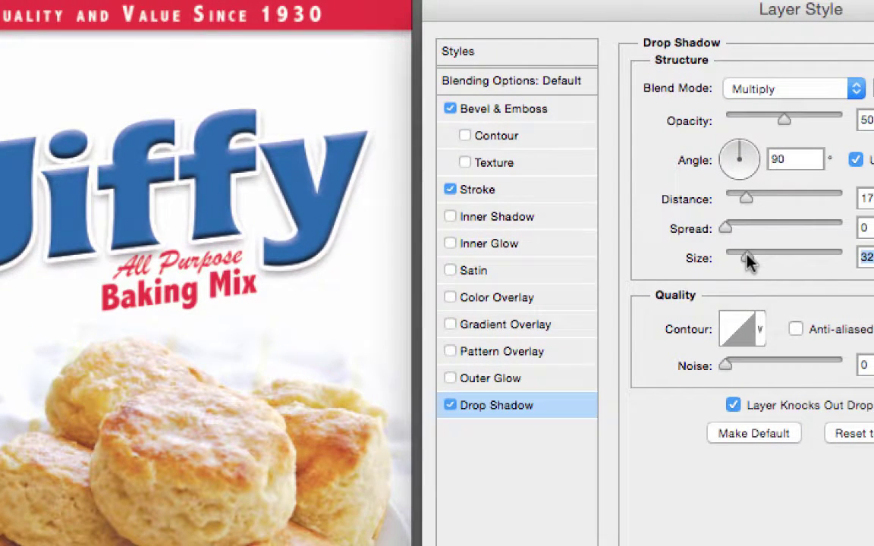
left_click_drag(800, 9, 652, 0)
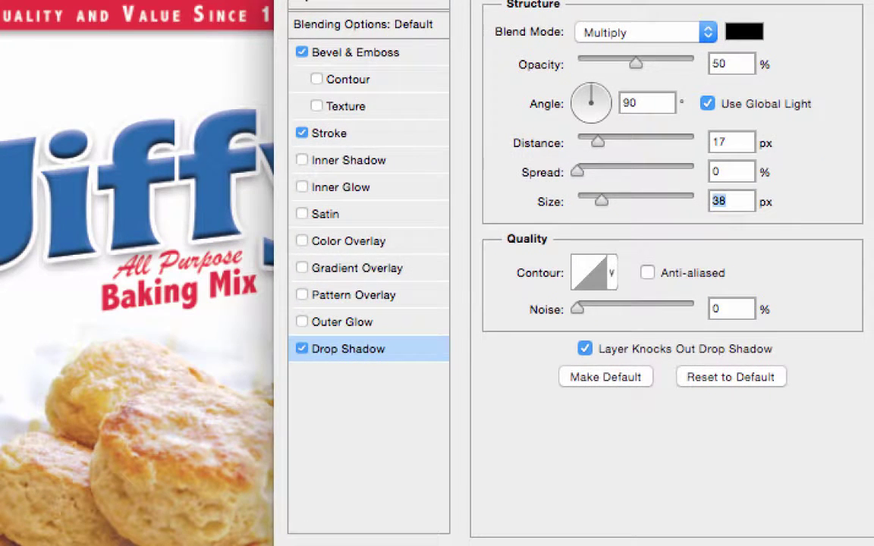
key("Return")
Move the Jiffy logo slightly up and to the right, centring it across the box above the All Purpose text
scroll(273, 269, "up", 5)
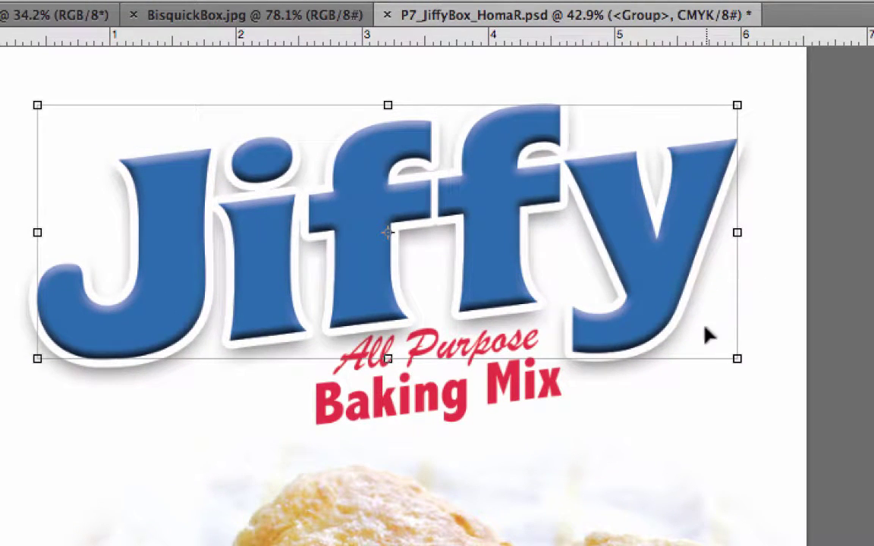
left_click(796, 283)
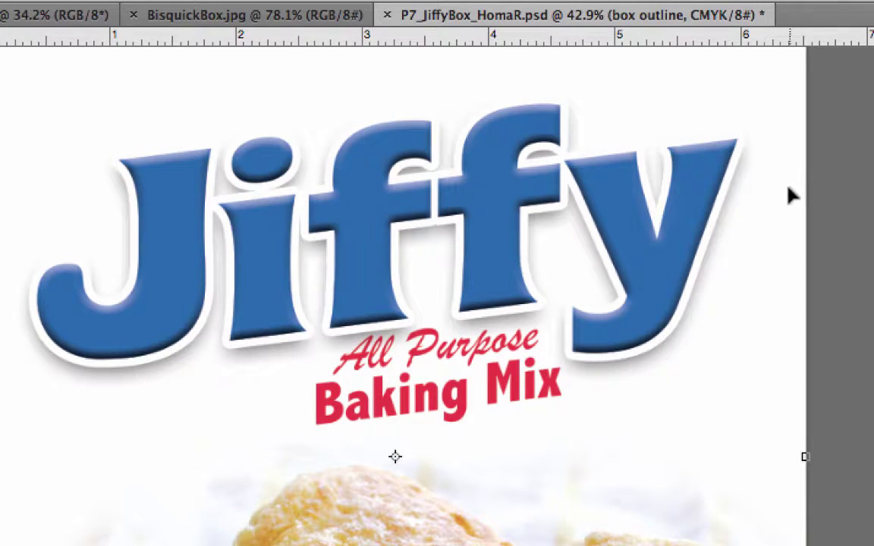
scroll(785, 195, "down", 3)
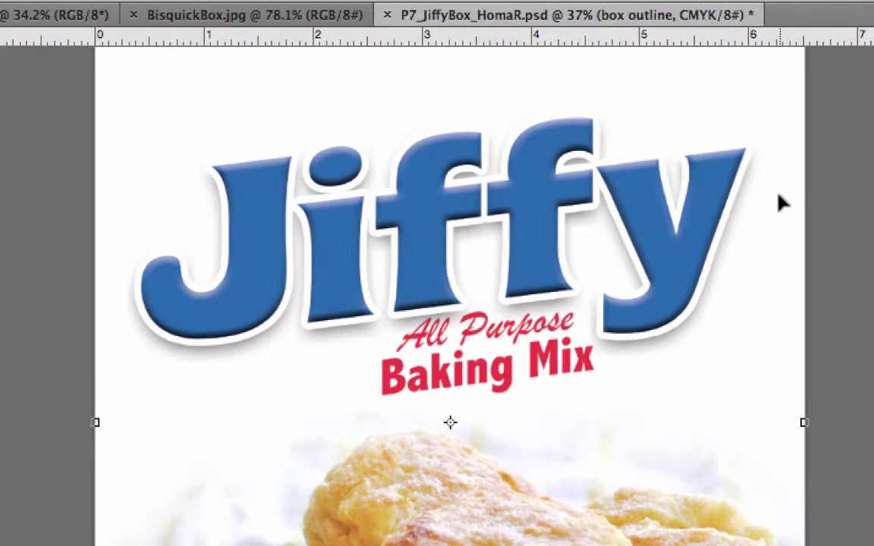
scroll(782, 204, "down", 3)
scroll(780, 205, "up", 1)
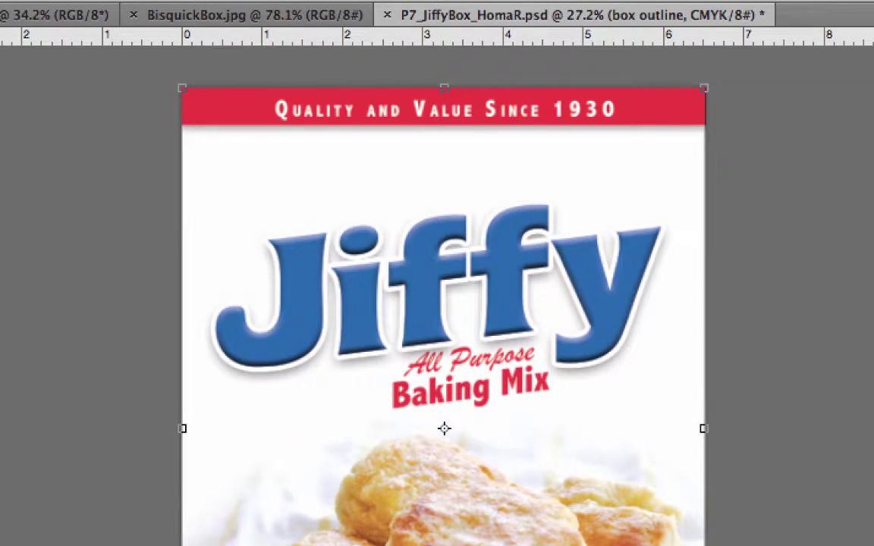
left_click_drag(422, 253, 427, 244)
key("shift+Down")
key("shift+Down")
key("shift+Down")
key("shift+Down")
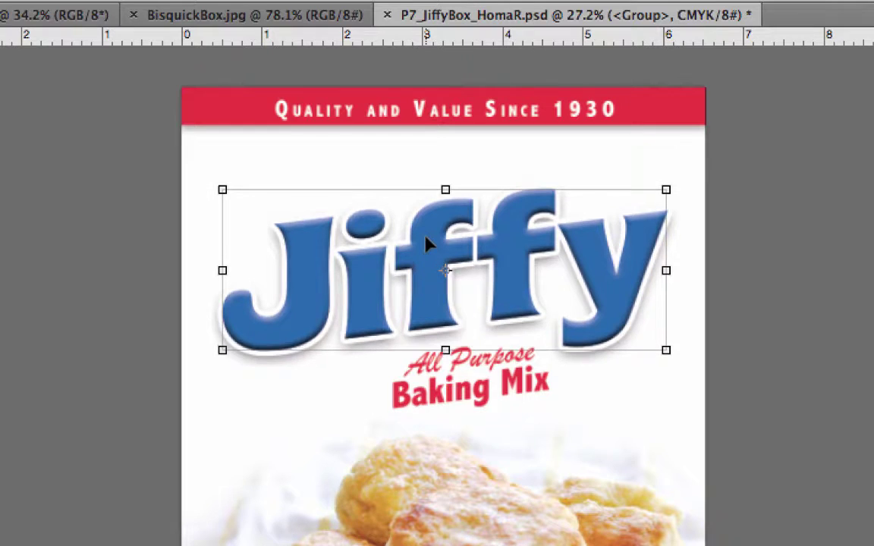
left_click(810, 352)
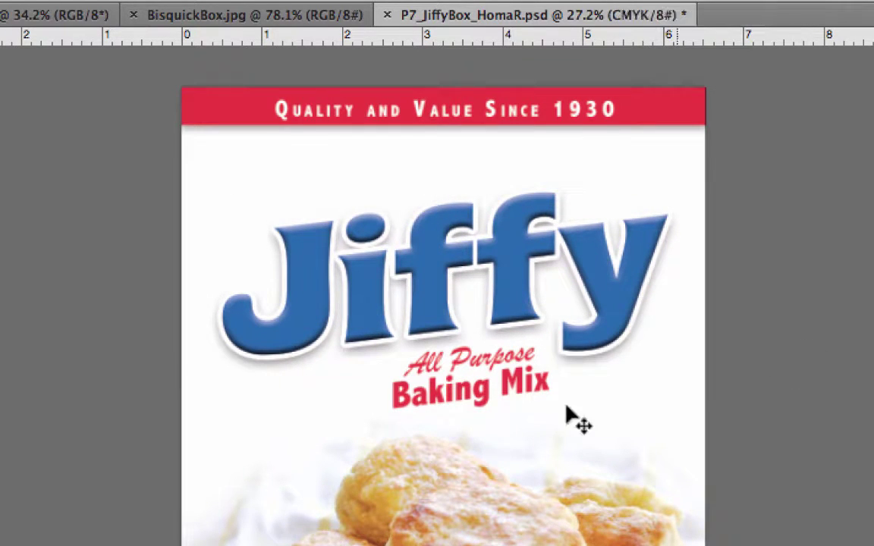
left_click(492, 368)
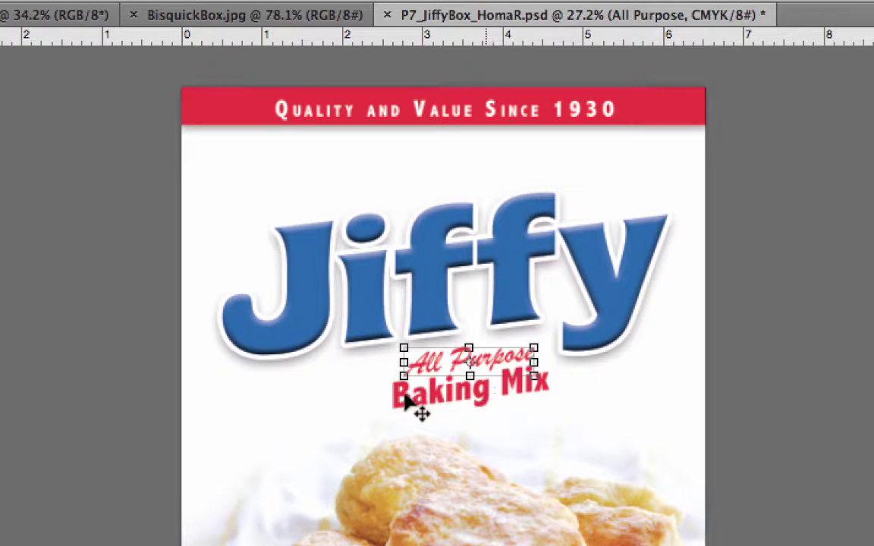
key("super+t")
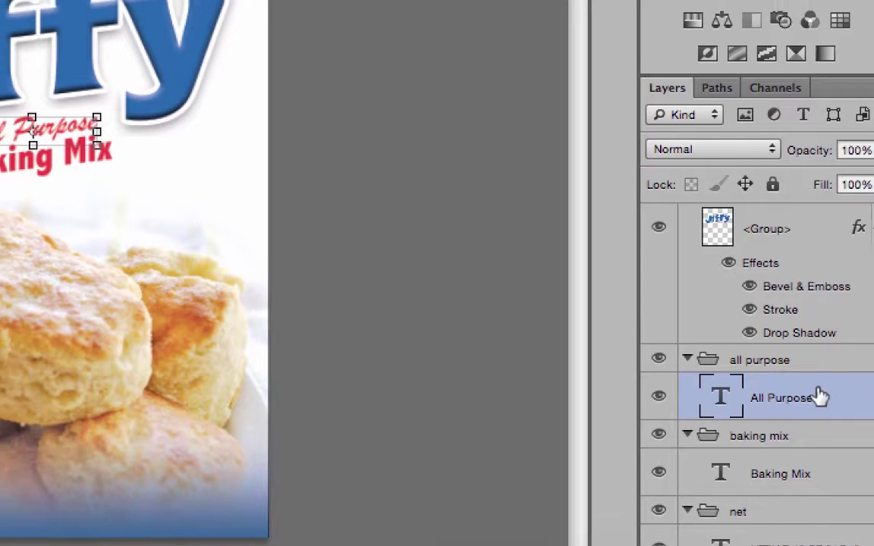
left_click(814, 473, "super")
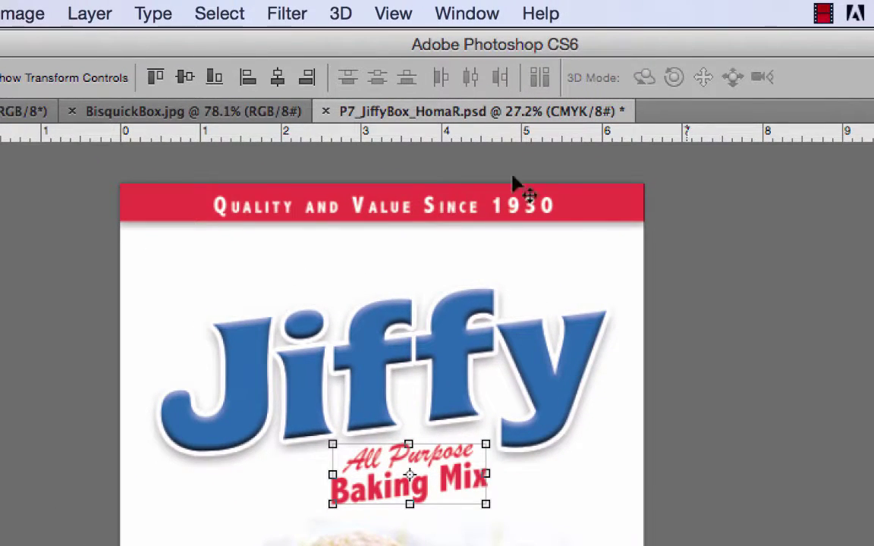
left_click(76, 15)
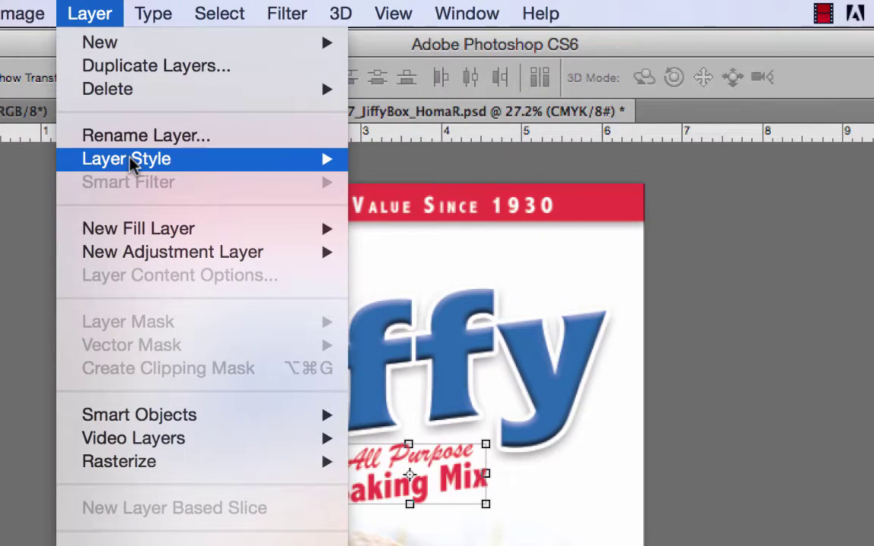
mouse_move(130, 164)
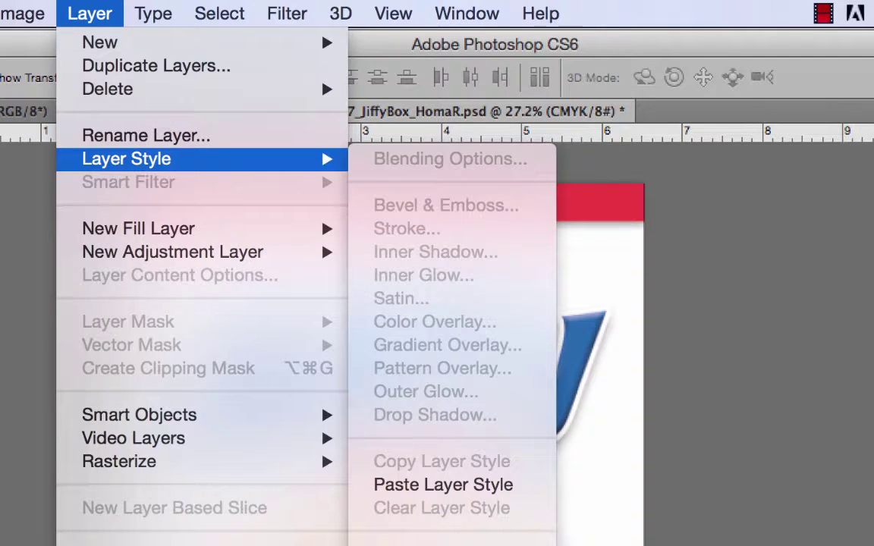
key("Escape")
Add a white outside Stroke to the All Purpose text layer's style
left_click(408, 458)
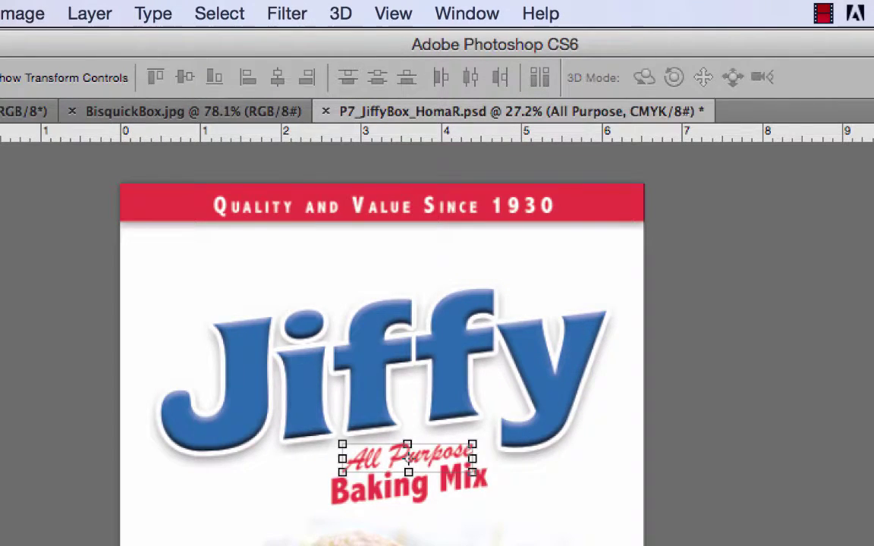
scroll(410, 489, "up", 8)
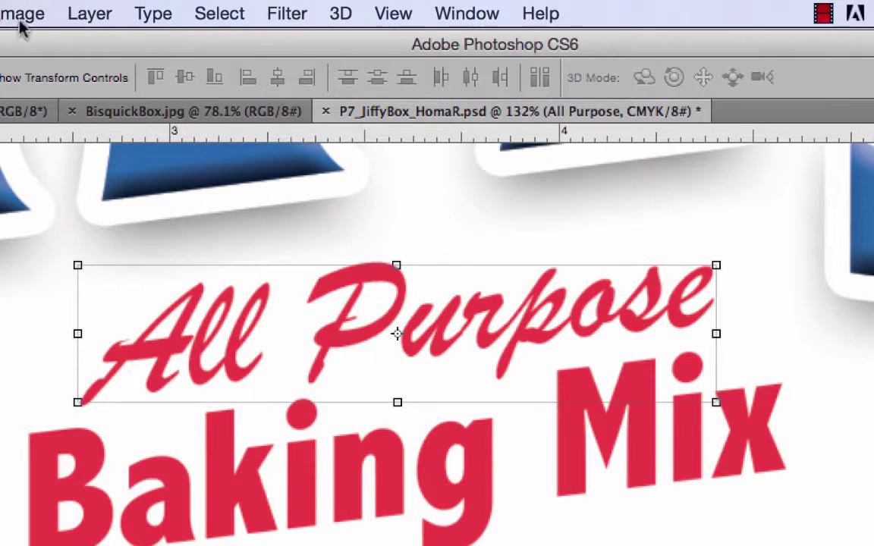
left_click(91, 19)
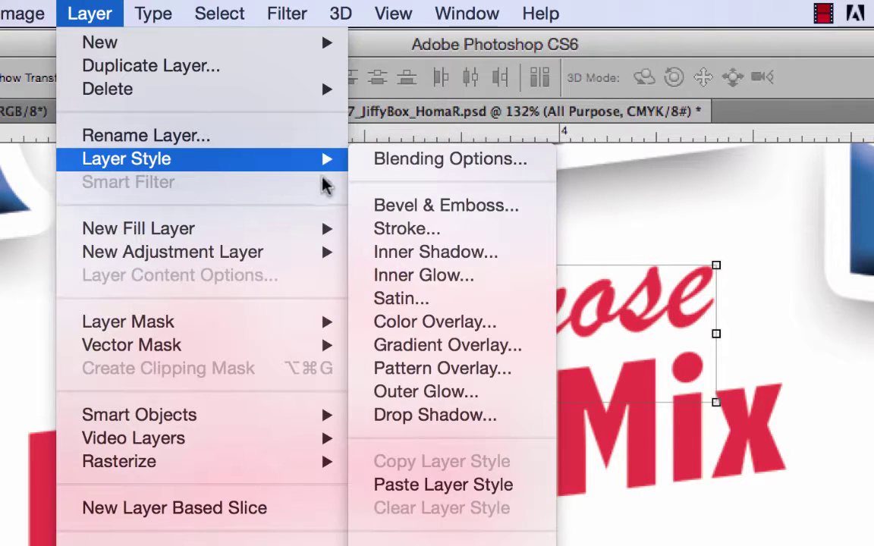
mouse_move(297, 160)
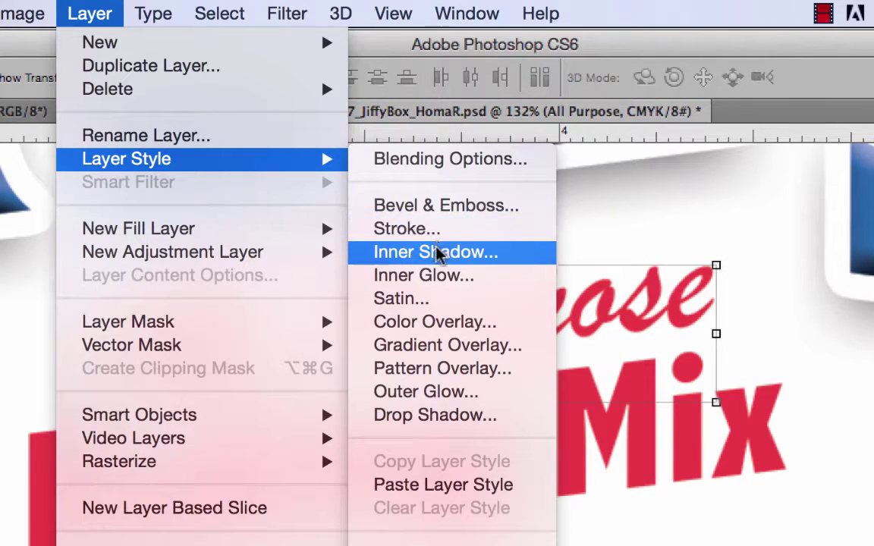
left_click(441, 232)
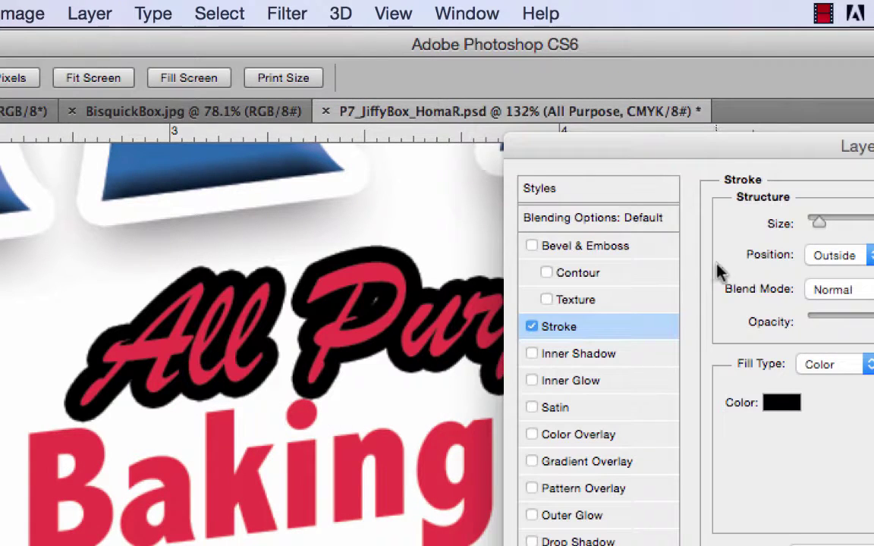
left_click(778, 402)
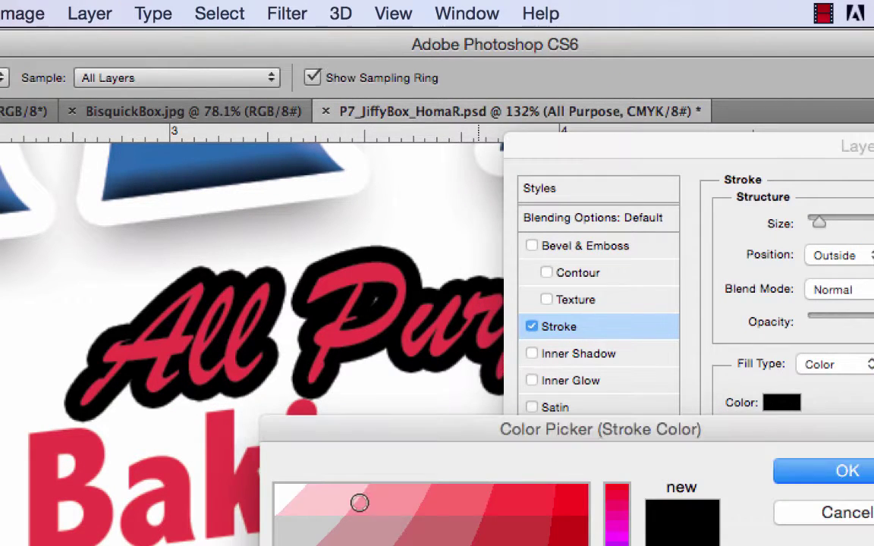
left_click(293, 488)
left_click(848, 471)
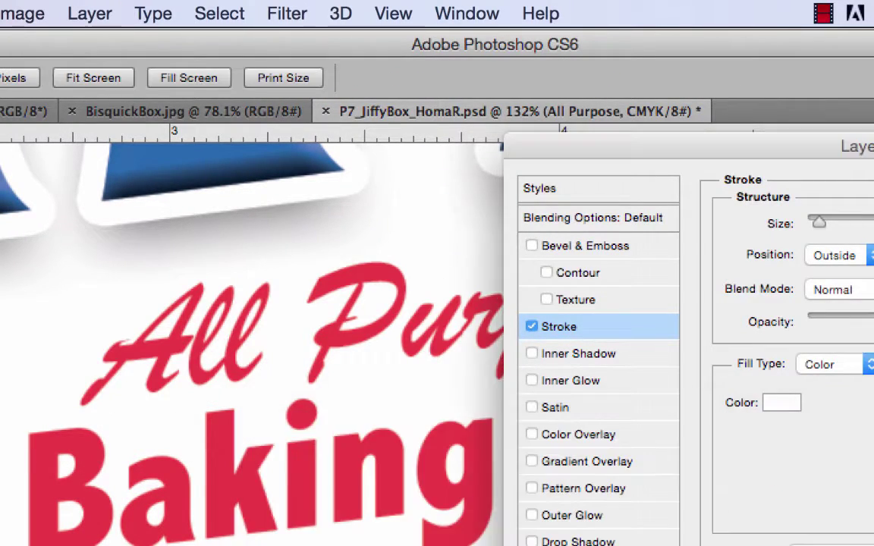
Thin the All Purpose stroke to 6 px and colour it light green to judge its width
left_click_drag(819, 219, 812, 218)
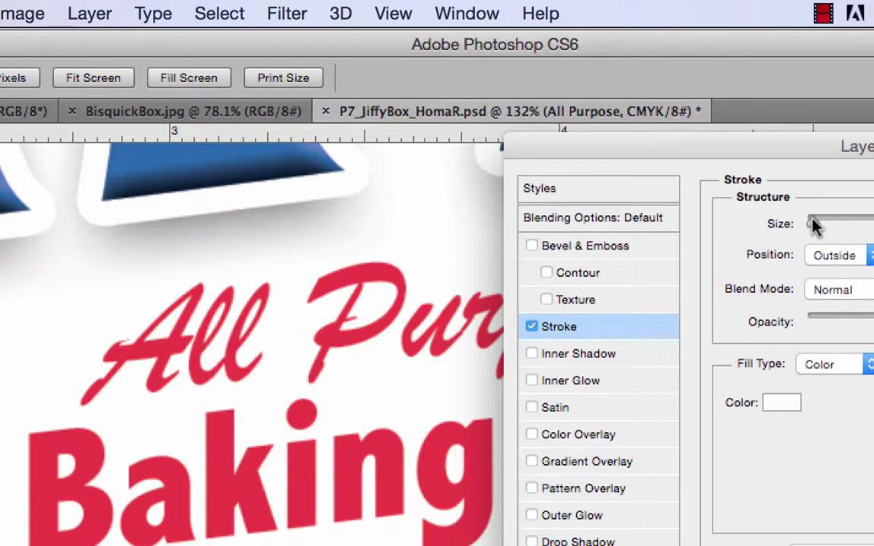
left_click(778, 406)
left_click(453, 532)
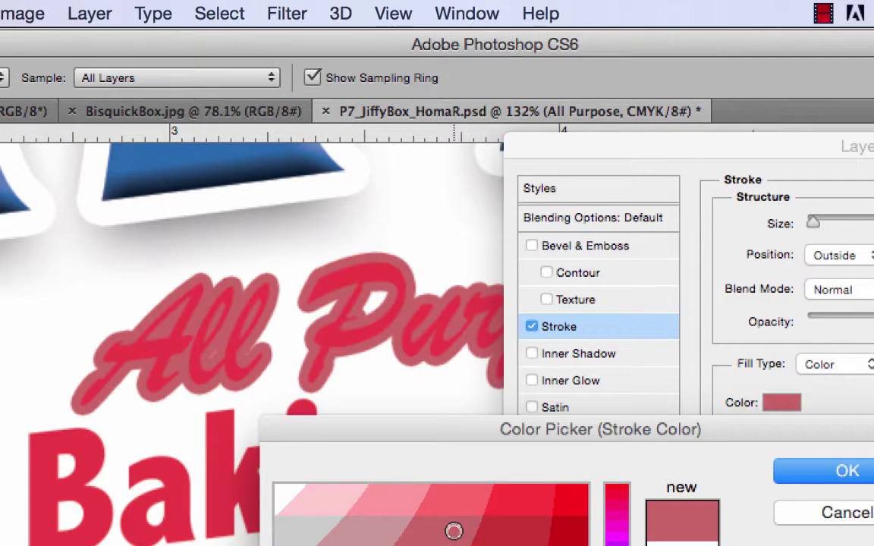
left_click(618, 545)
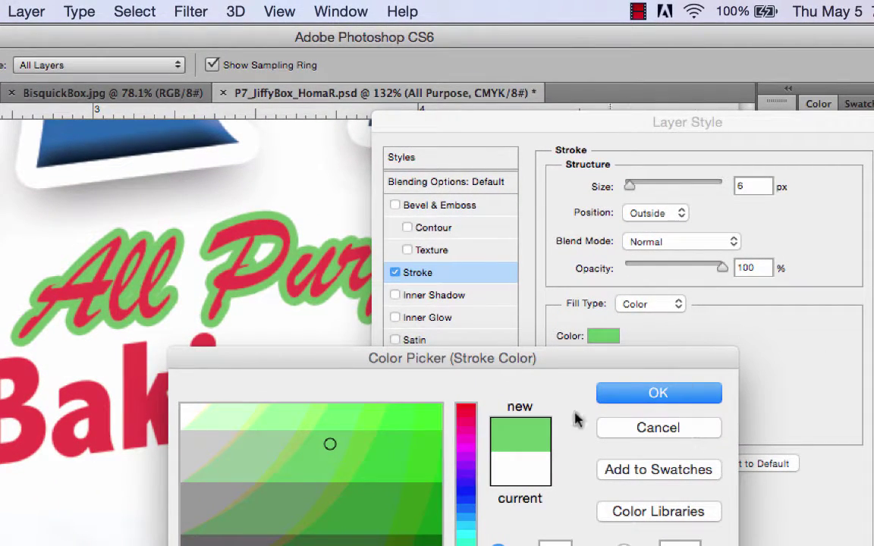
key("Return")
Reduce the All Purpose stroke size to 4 px and set its colour to white
left_click_drag(628, 189, 626, 188)
left_click(604, 336)
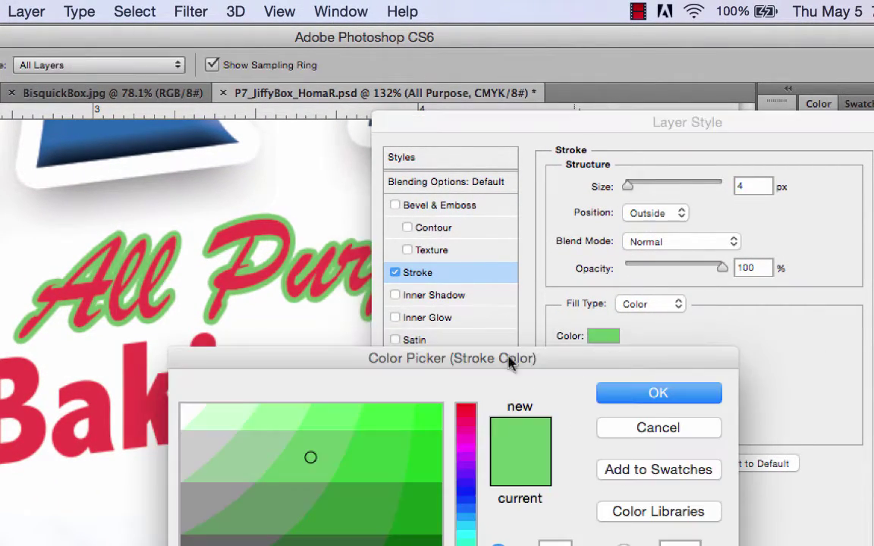
left_click(189, 408)
key("Return")
Add a drop shadow to the All Purpose text with 45% opacity, 9 px distance and 9 px size, and apply the layer style
left_click(464, 452)
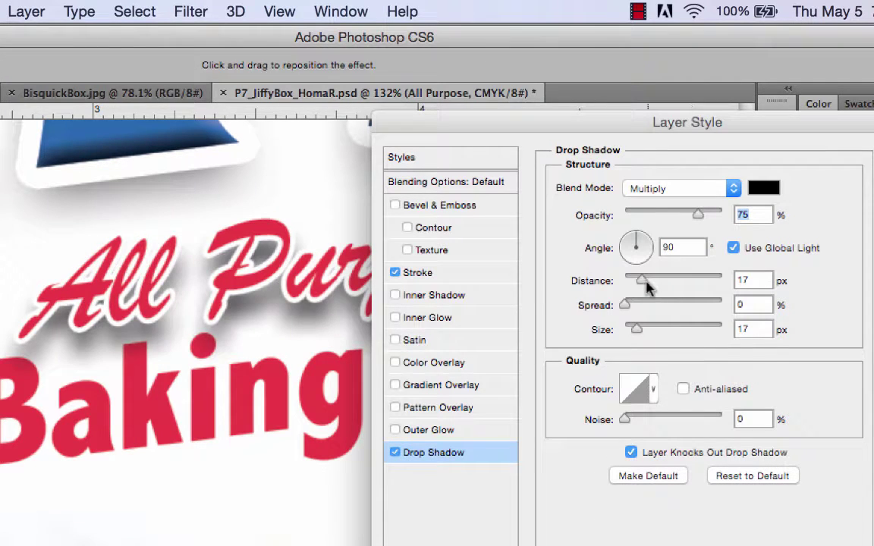
left_click_drag(643, 282, 634, 282)
left_click_drag(638, 328, 635, 333)
left_click_drag(697, 215, 669, 216)
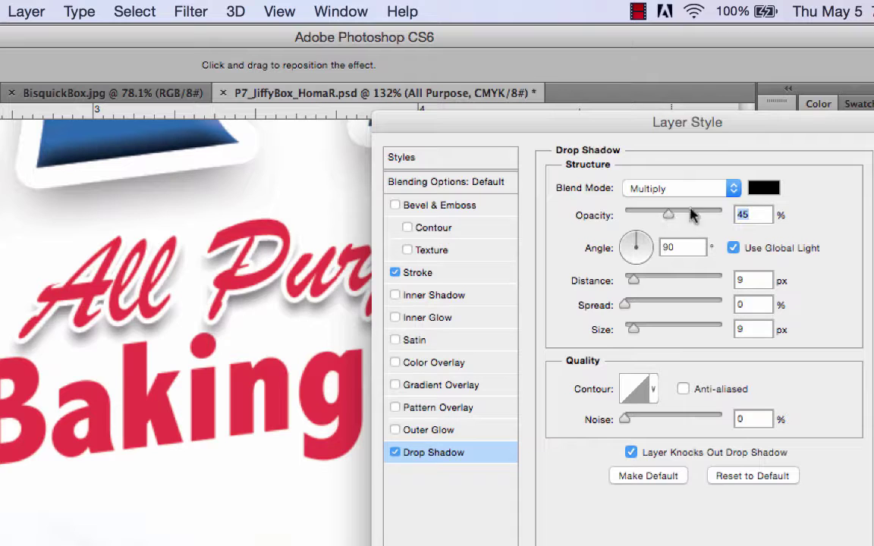
key("Return")
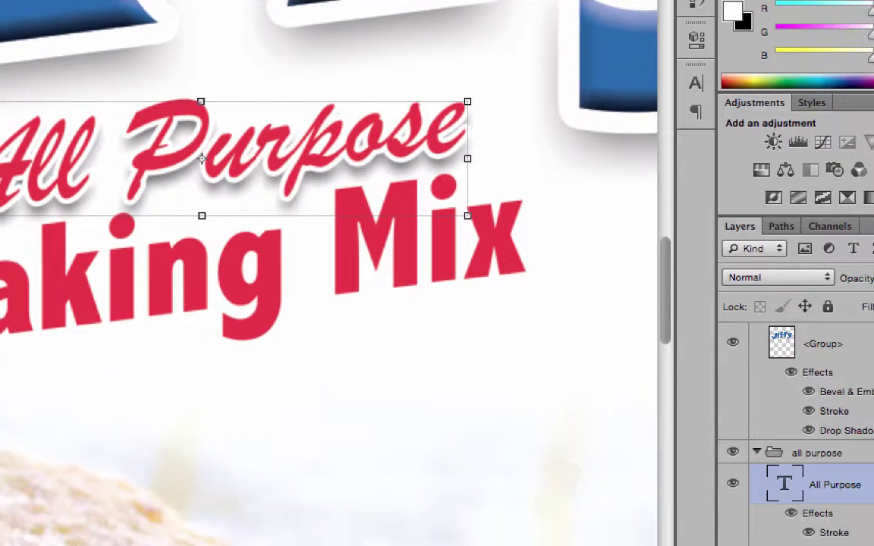
Copy the All Purpose layer style and paste it onto the Baking Mix text layer
right_click(866, 520)
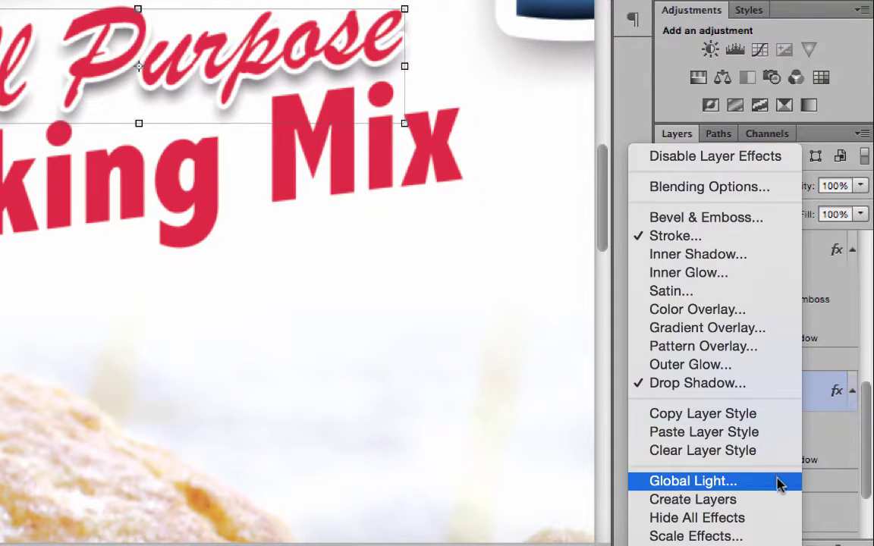
left_click(761, 414)
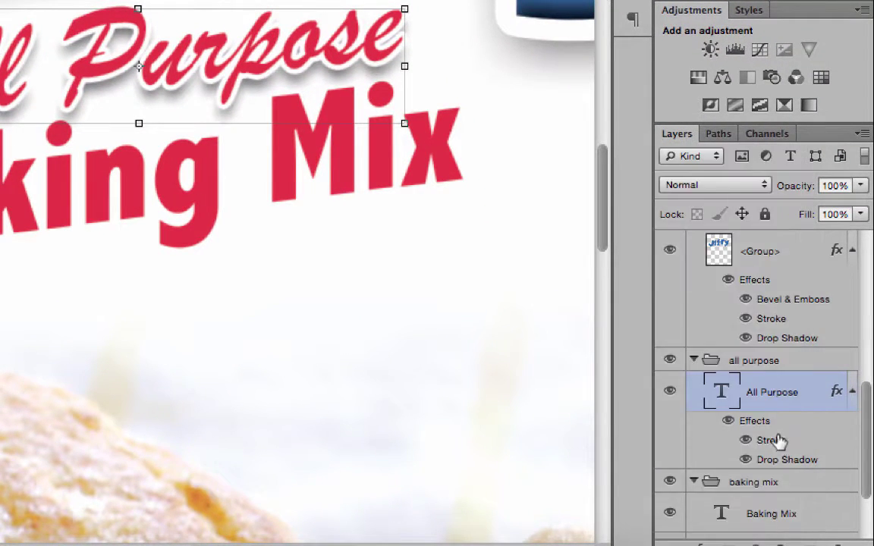
left_click(800, 513)
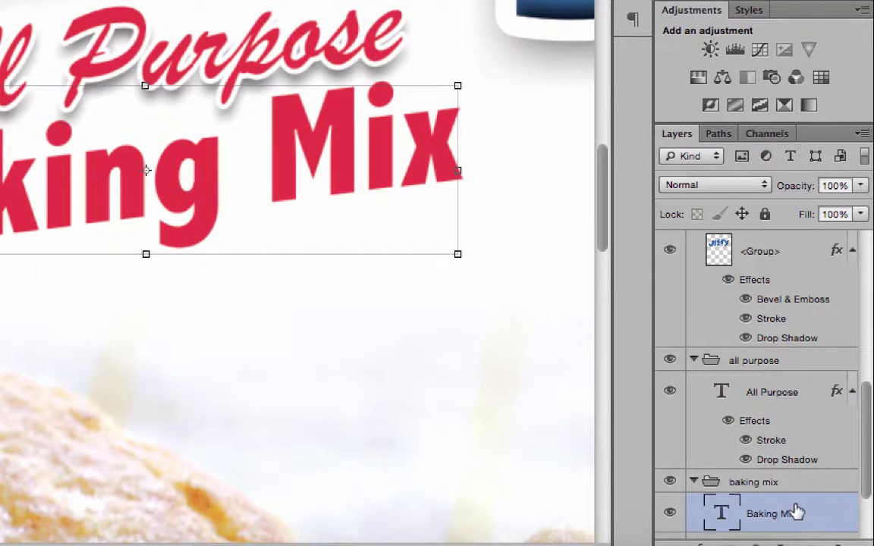
right_click(797, 512)
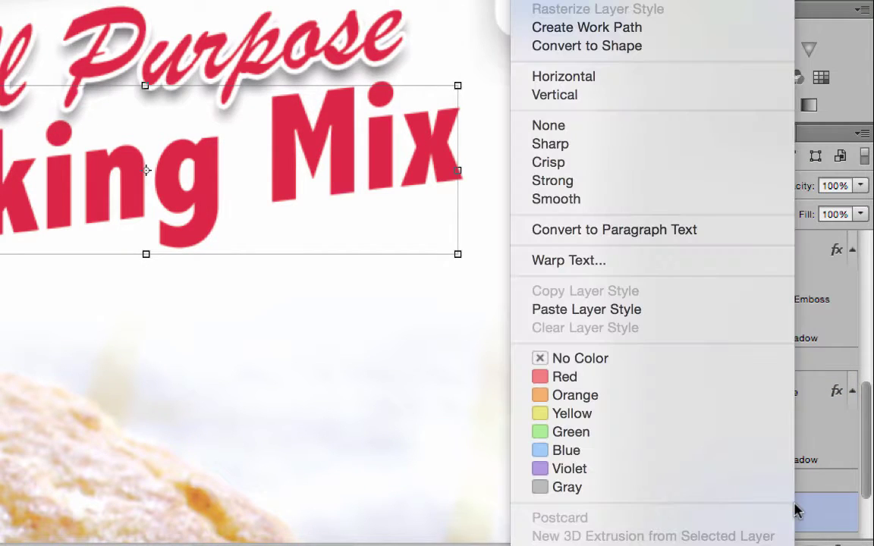
left_click(589, 309)
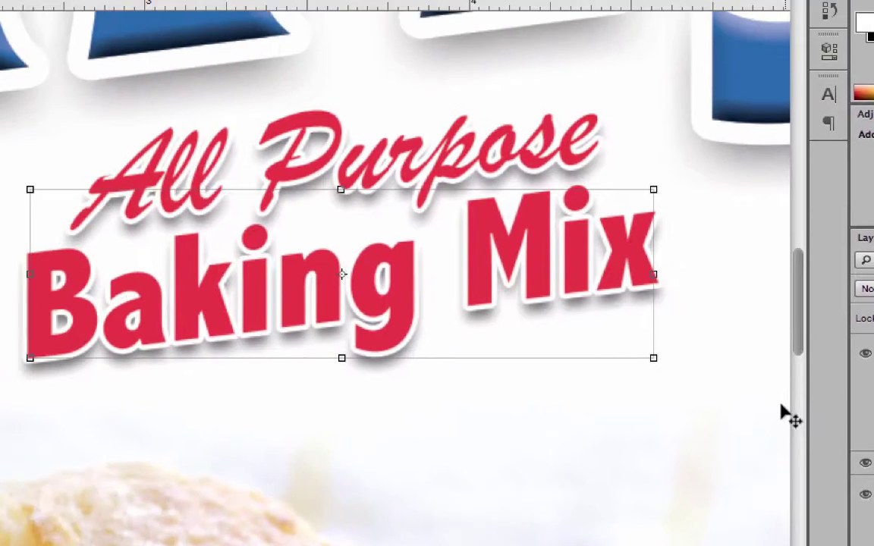
Examine the styled text and overall box design at several magnifications, and compare it with the original scan in jiffyBox_SCAN.tif
scroll(247, 139, "down", 2)
scroll(500, 274, "down", 5)
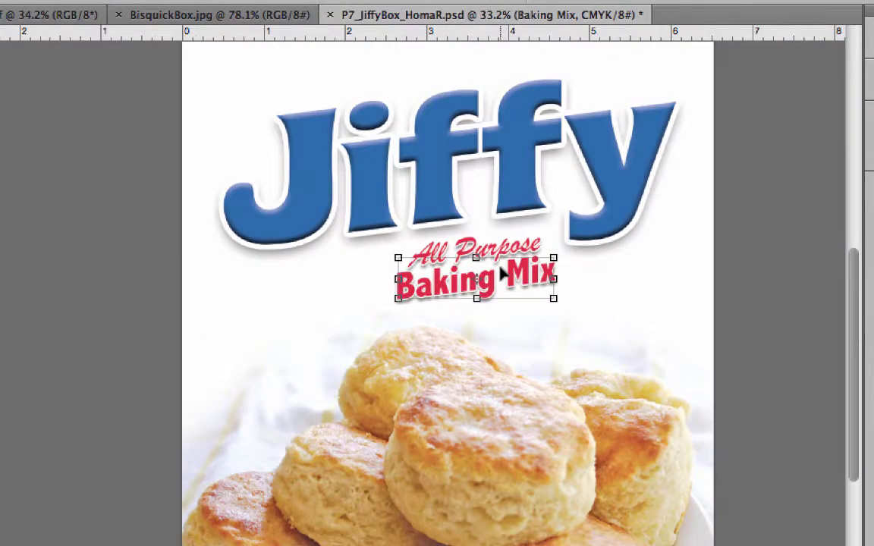
scroll(500, 275, "up", 2)
left_click(654, 305)
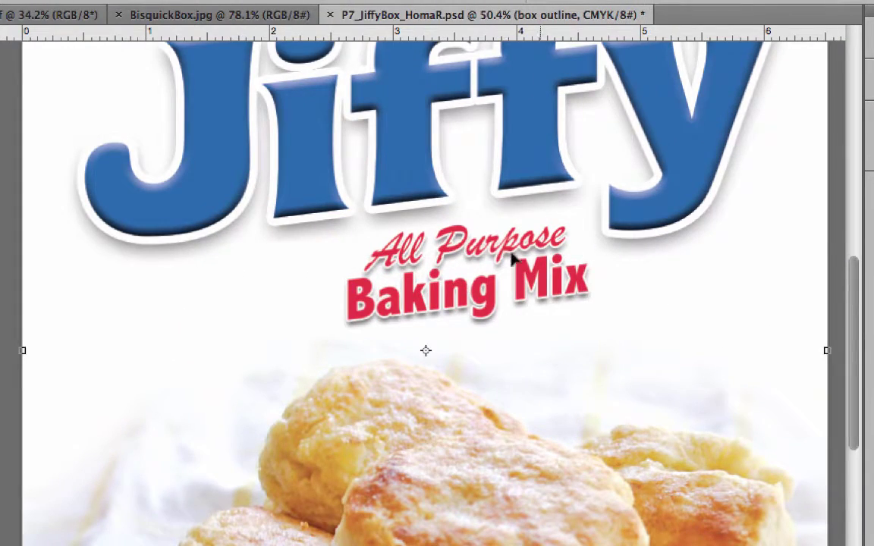
scroll(643, 301, "down", 4)
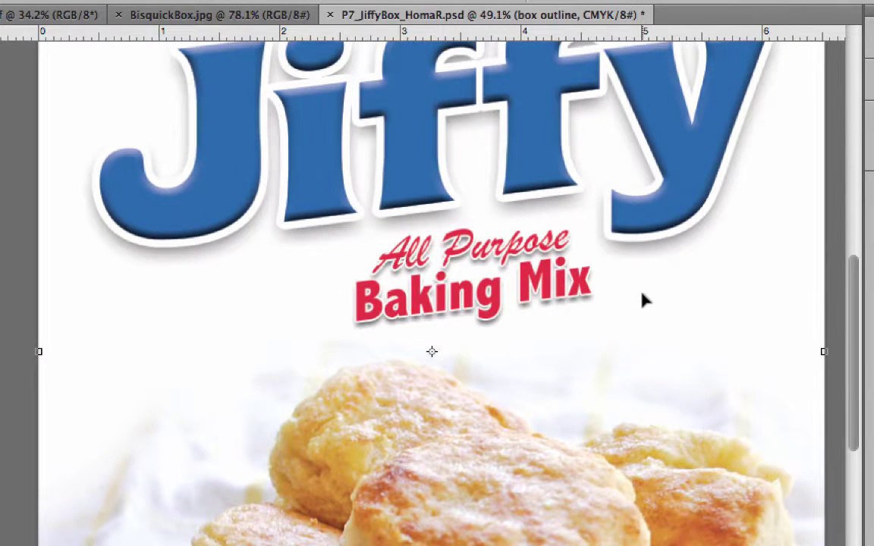
scroll(643, 301, "down", 1)
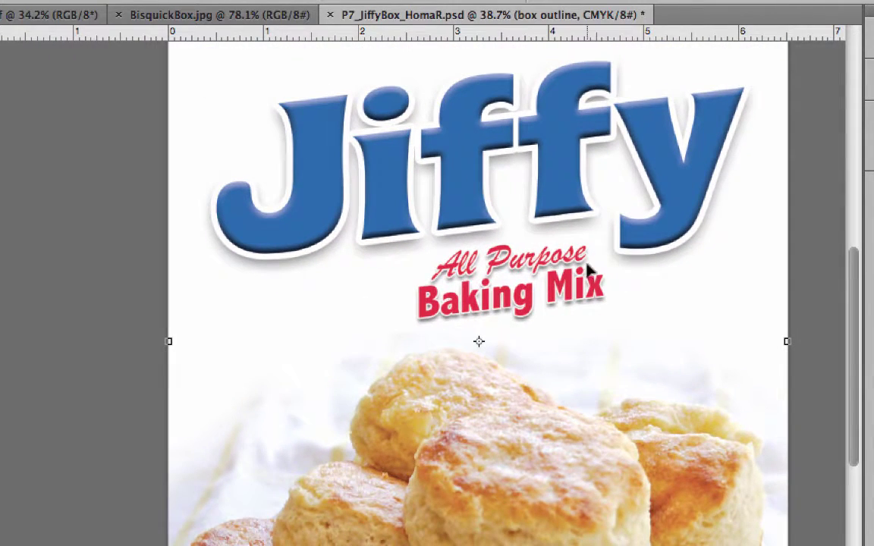
scroll(599, 279, "down", 4)
scroll(598, 279, "up", 2)
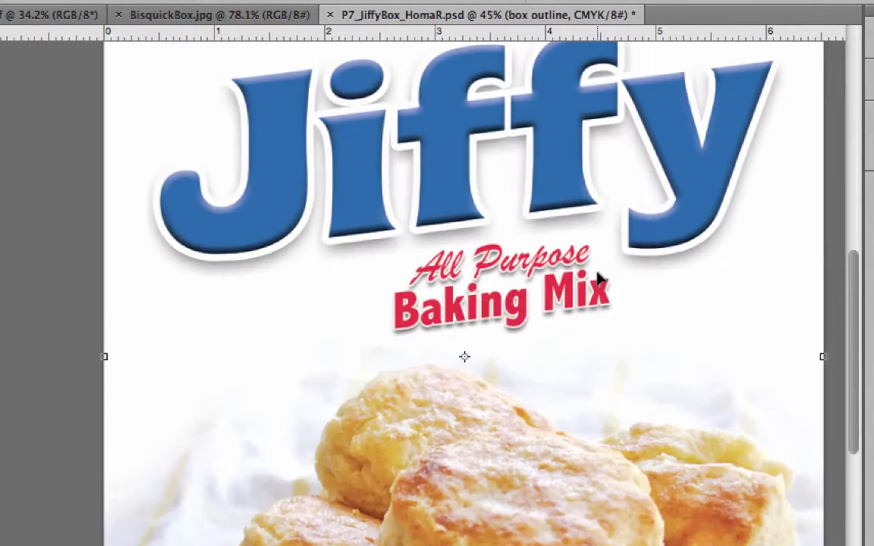
scroll(595, 288, "down", 5)
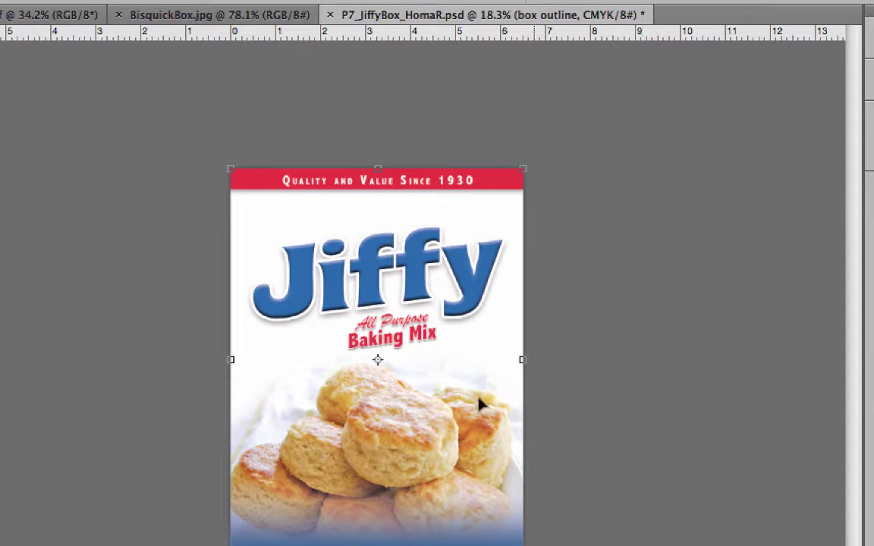
scroll(262, 168, "up", 3)
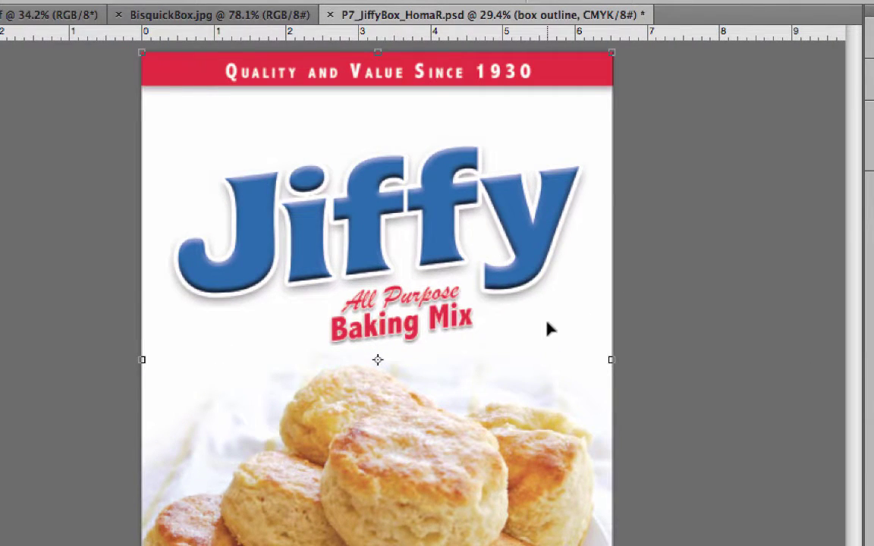
scroll(547, 323, "up", 1)
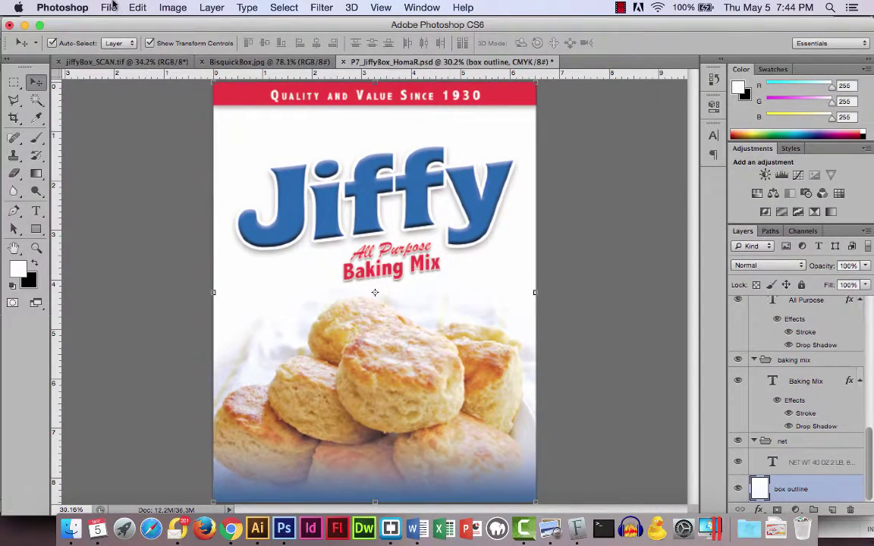
left_click(135, 66)
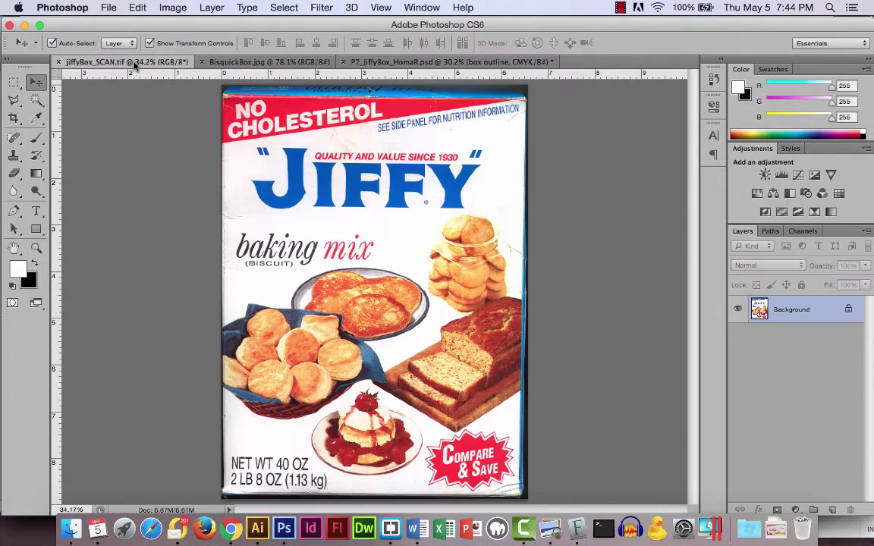
left_click(436, 62)
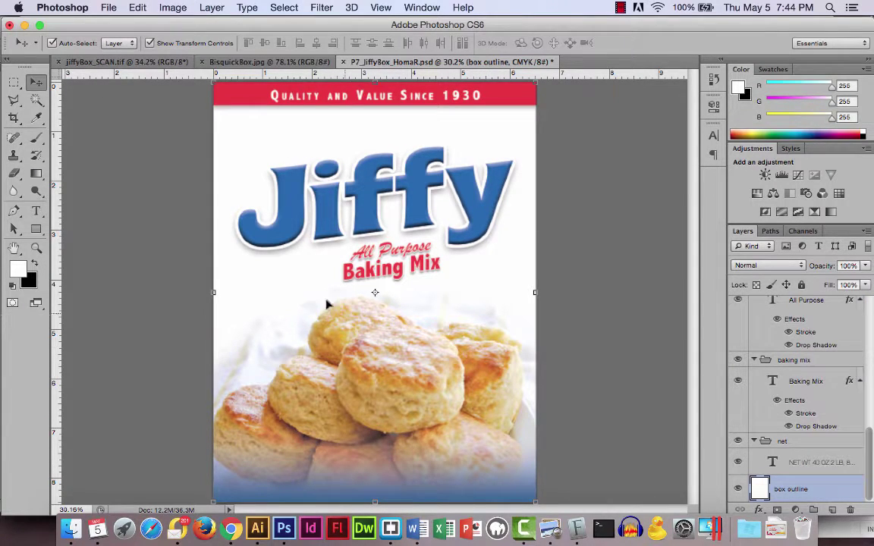
Show the starburst and the Compare & Save text and move both layers above the gradient, with the text on top
scroll(812, 386, "up", 5)
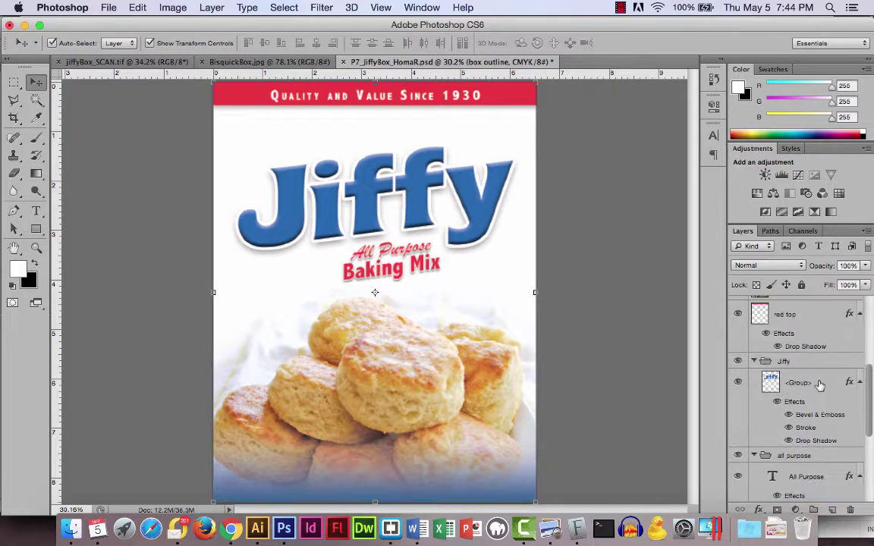
scroll(820, 385, "up", 5)
left_click(738, 378)
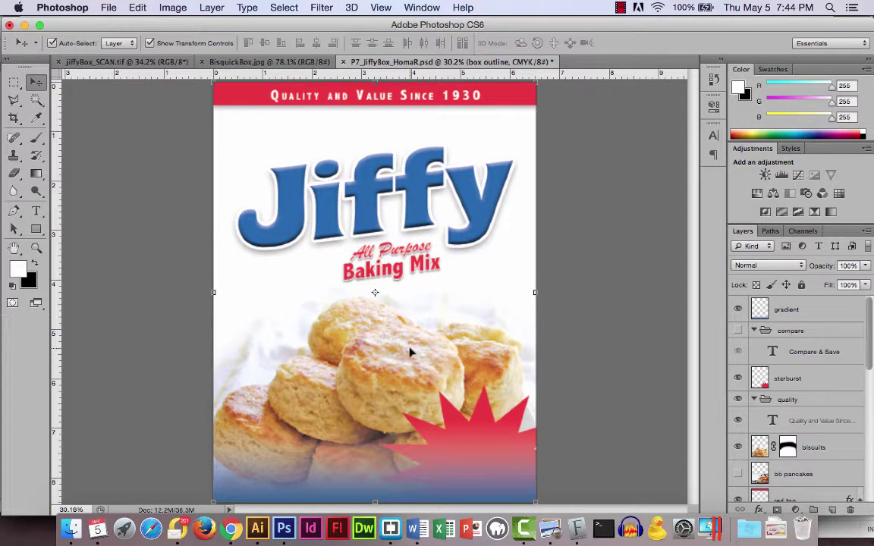
scroll(529, 424, "down", 3)
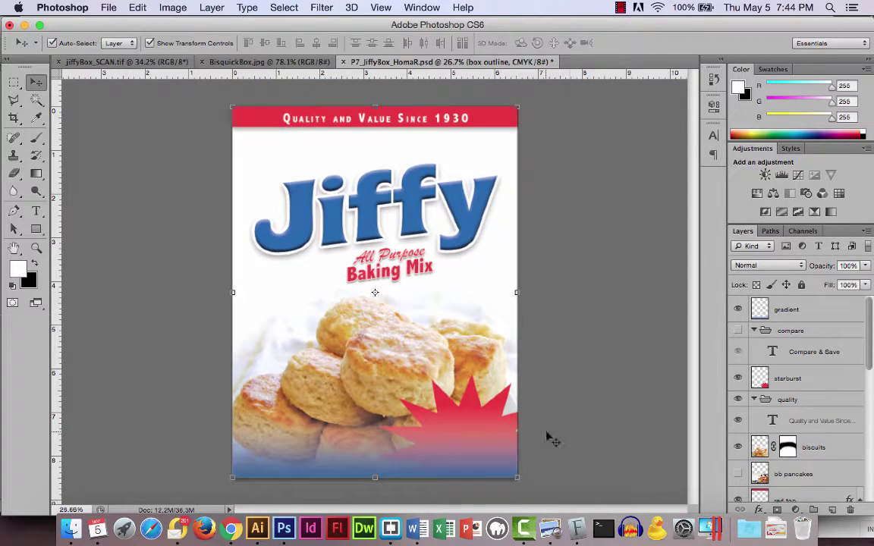
left_click_drag(836, 346, 838, 304)
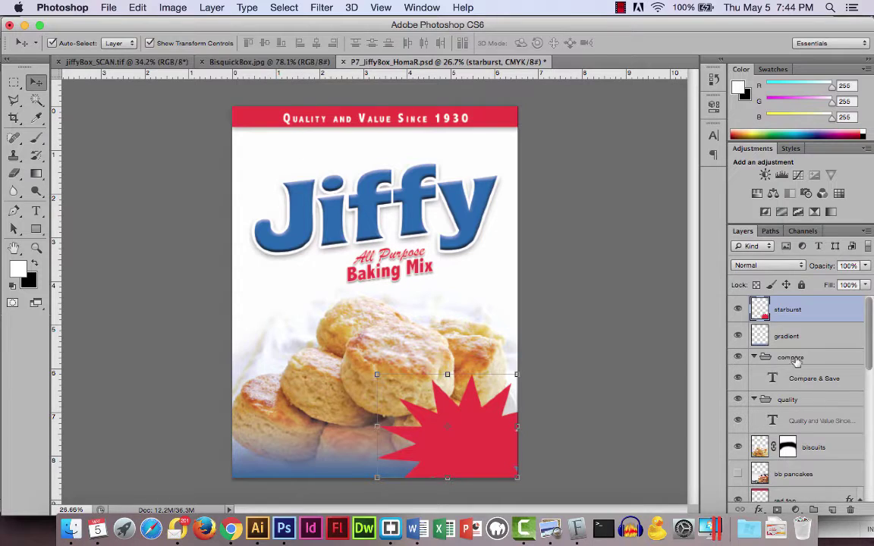
left_click_drag(796, 374, 793, 302)
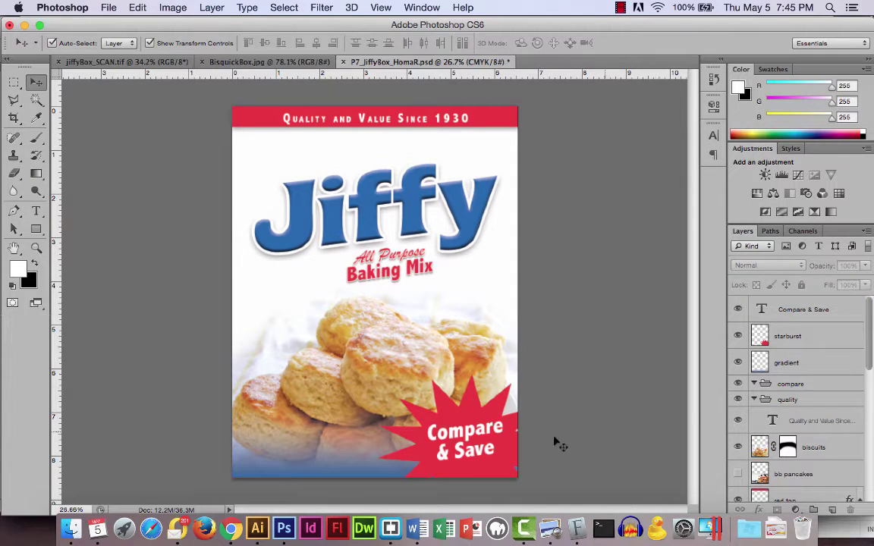